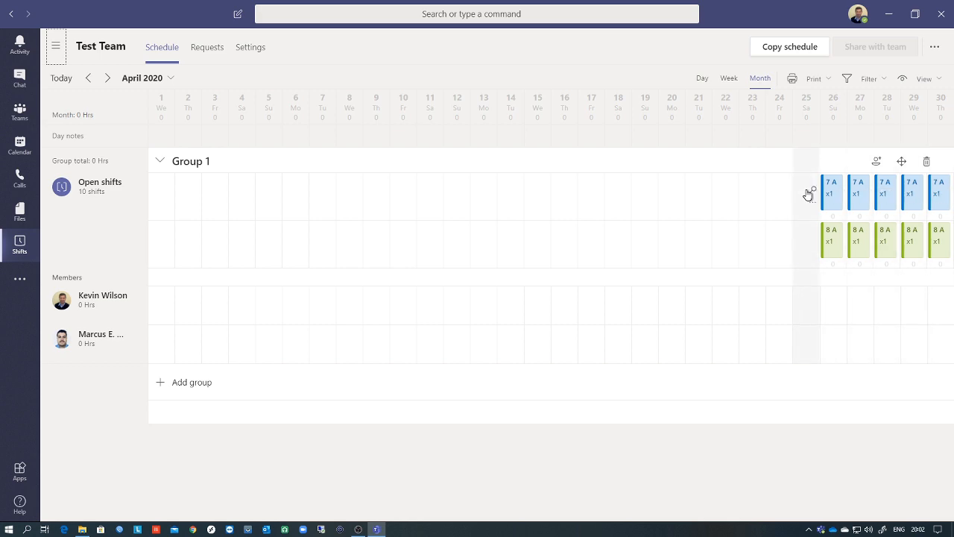
- Advance the Month view from April to May 2020 to show Group 1's shifts
{"action": "left_click", "coordinate": [196, 389]}
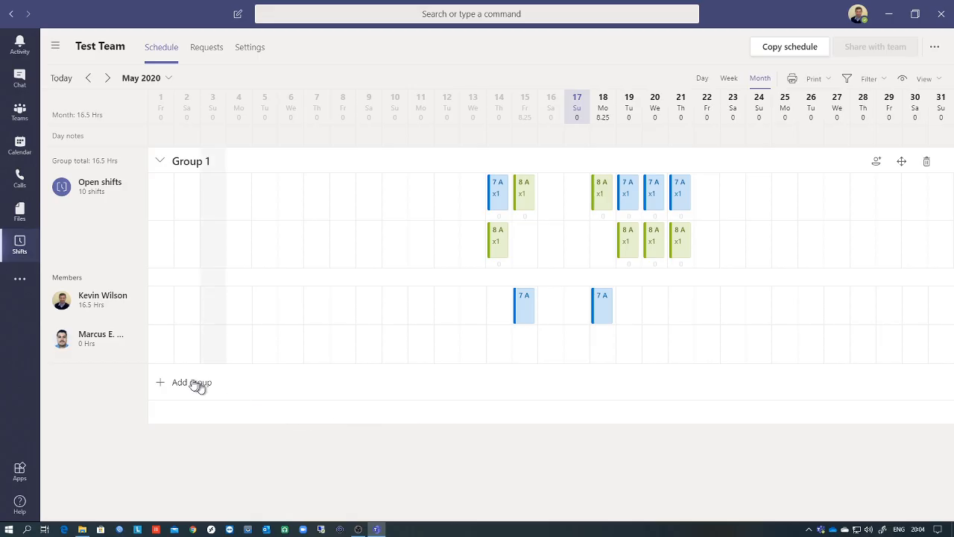
- Create a new schedule group called 'group two'
{"action": "left_click", "coordinate": [190, 383]}
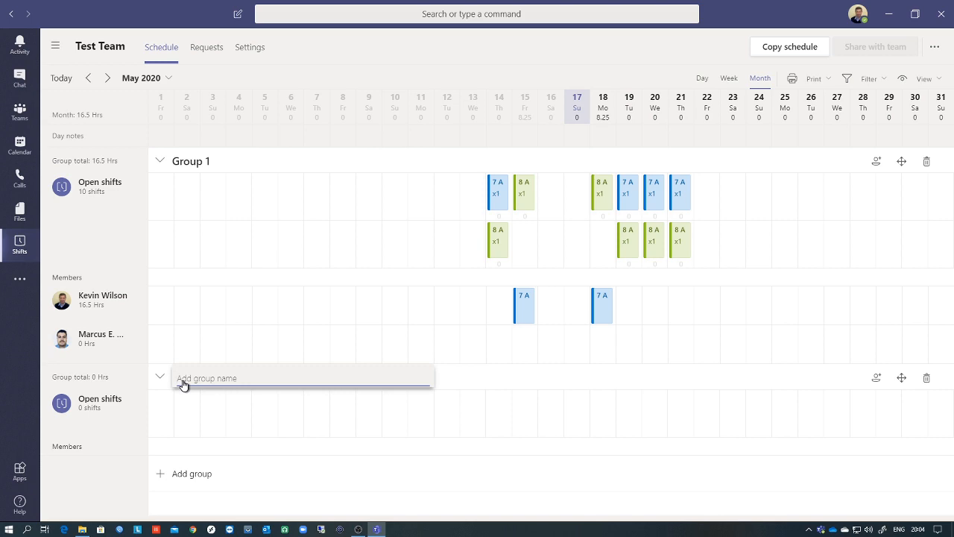
{"action": "type", "text": "group two"}
{"action": "key", "text": "Return"}
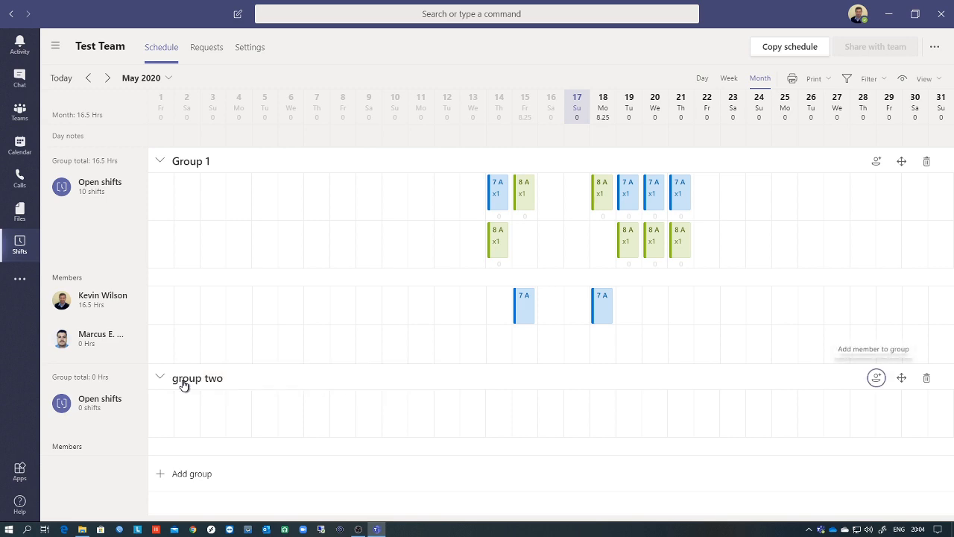
- Add two team members to group two, each found by name search, then close the dialog
{"action": "left_click", "coordinate": [876, 378]}
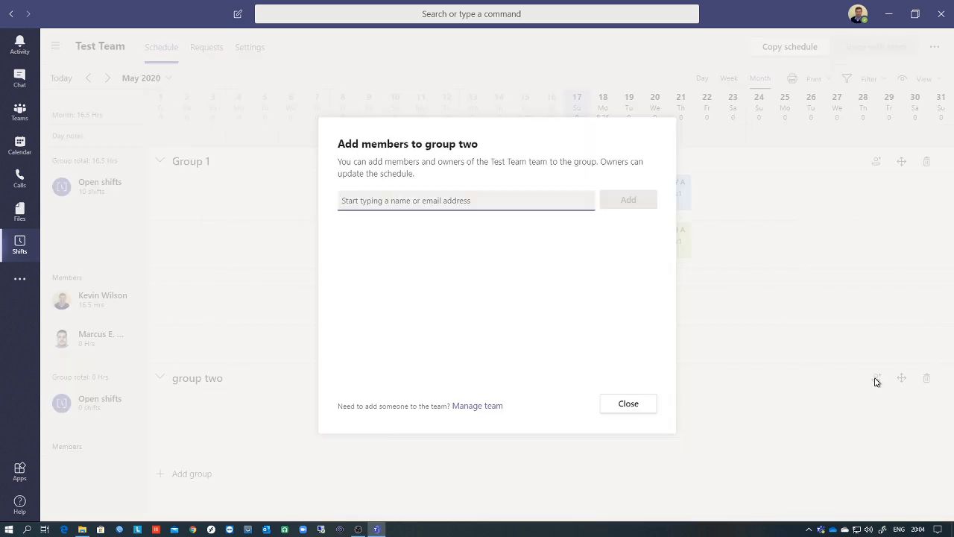
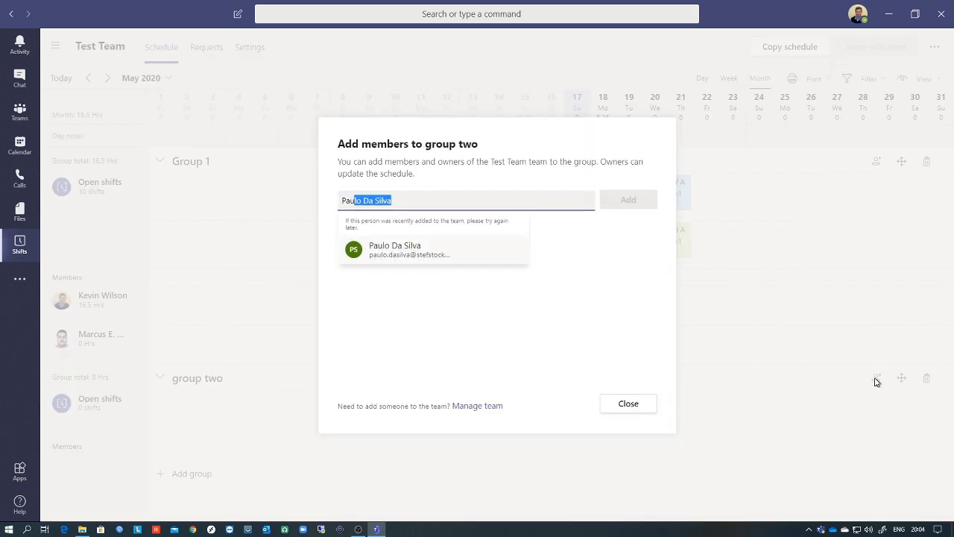
{"action": "left_click", "coordinate": [458, 248]}
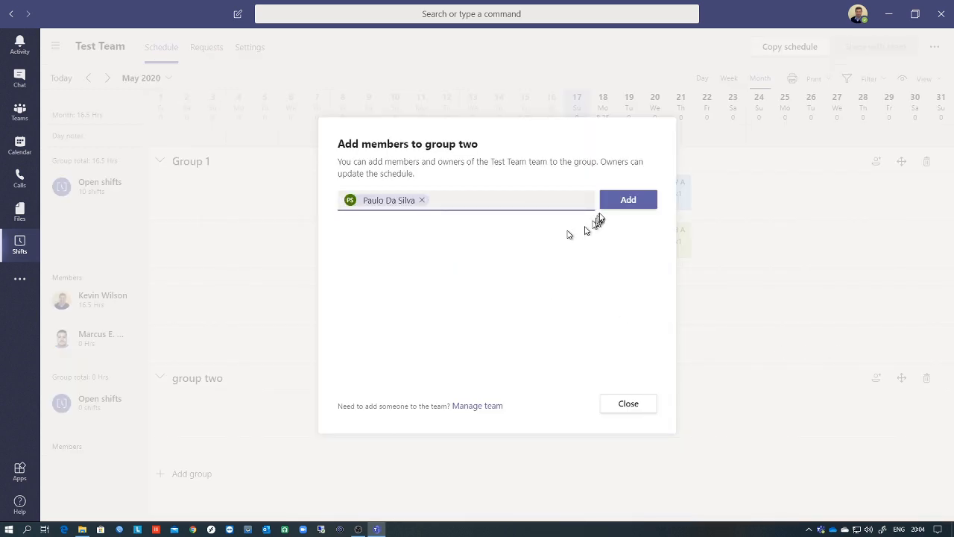
{"action": "left_click", "coordinate": [628, 200]}
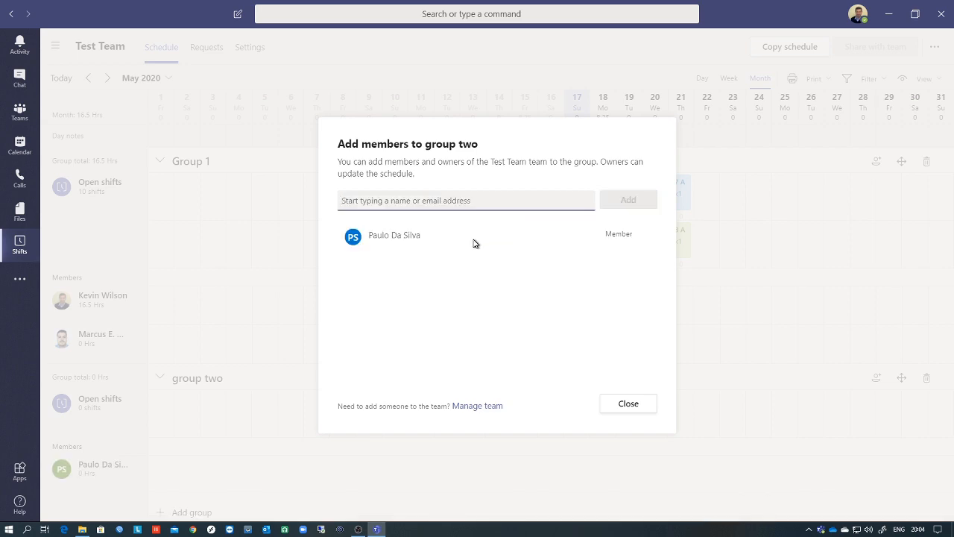
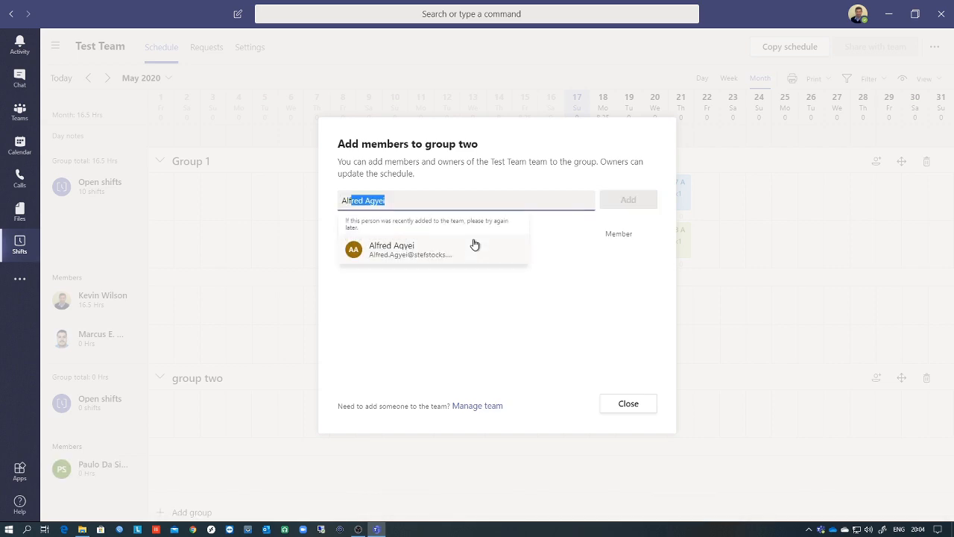
{"action": "left_click", "coordinate": [475, 245]}
{"action": "left_click", "coordinate": [627, 199]}
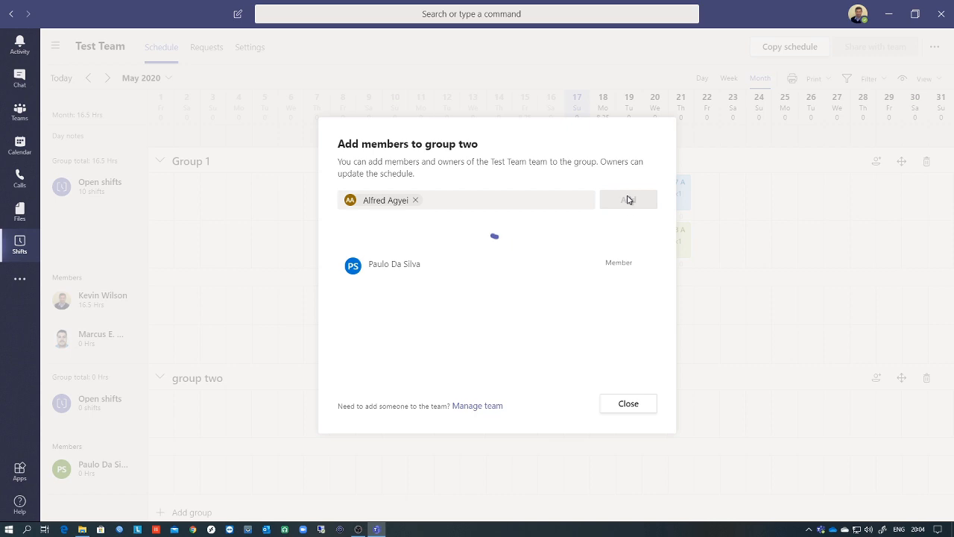
{"action": "left_click", "coordinate": [629, 403]}
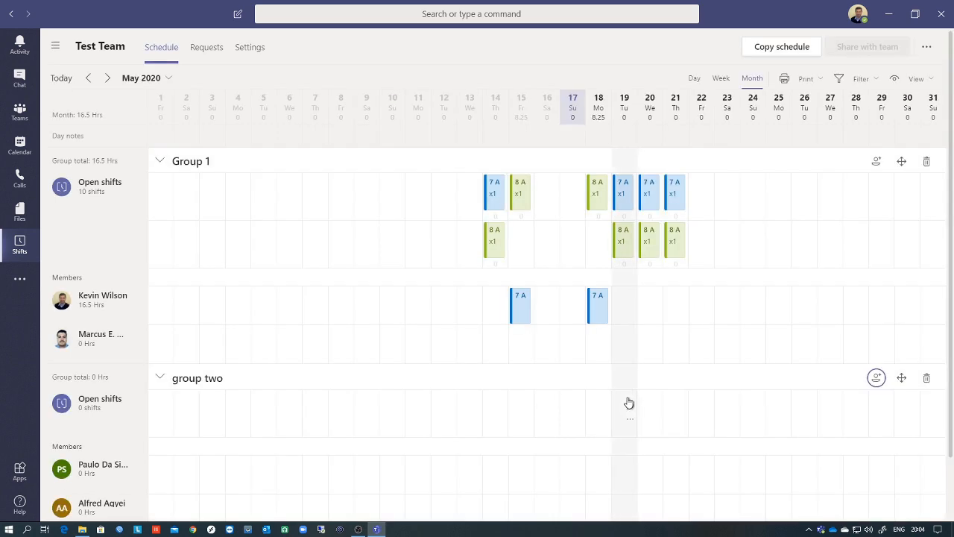
{"action": "scroll", "coordinate": [259, 456], "scroll_direction": "down", "scroll_amount": 1}
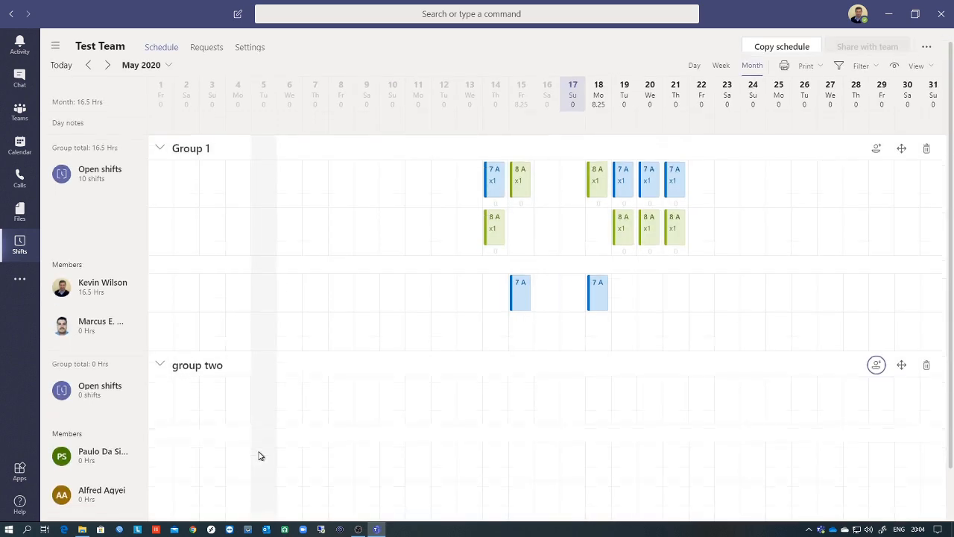
{"action": "scroll", "coordinate": [259, 456], "scroll_direction": "down", "scroll_amount": 2}
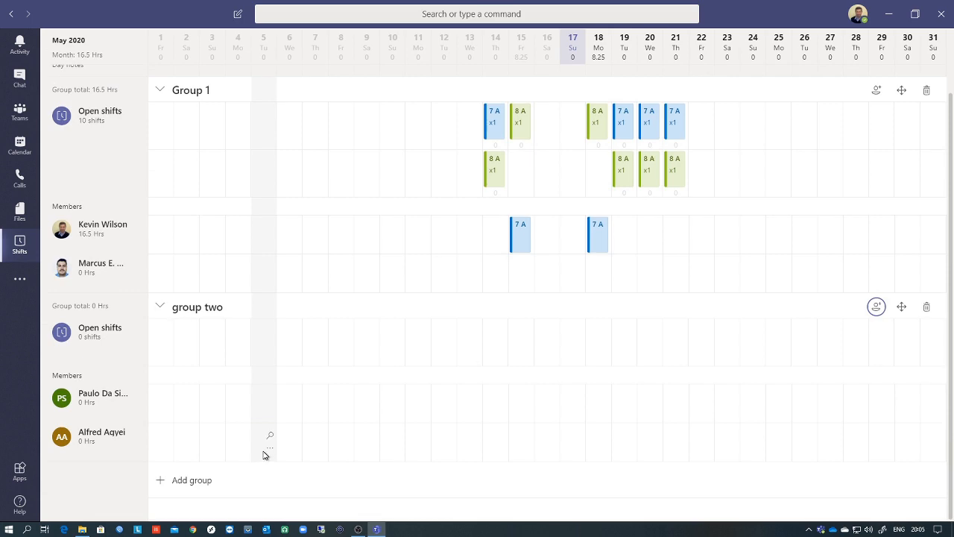
{"action": "scroll", "coordinate": [263, 455], "scroll_direction": "up", "scroll_amount": 3}
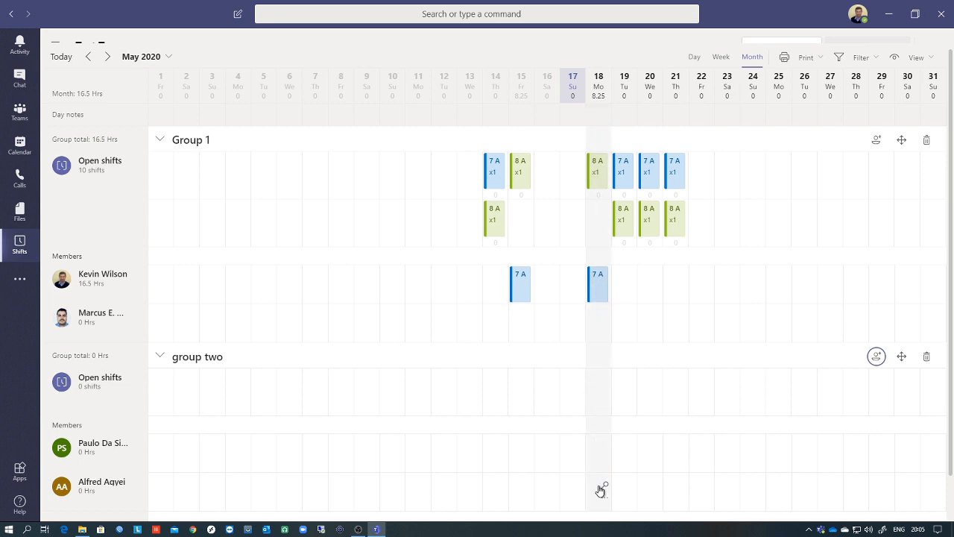
{"action": "scroll", "coordinate": [601, 490], "scroll_direction": "down", "scroll_amount": 3}
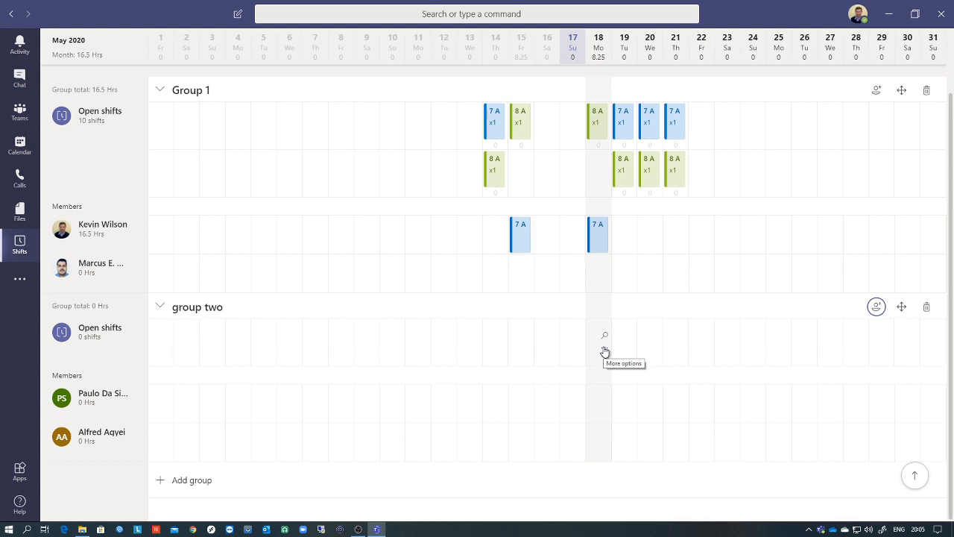
- Start a group two open shift on May 18 with 2 slots
{"action": "left_click", "coordinate": [605, 351]}
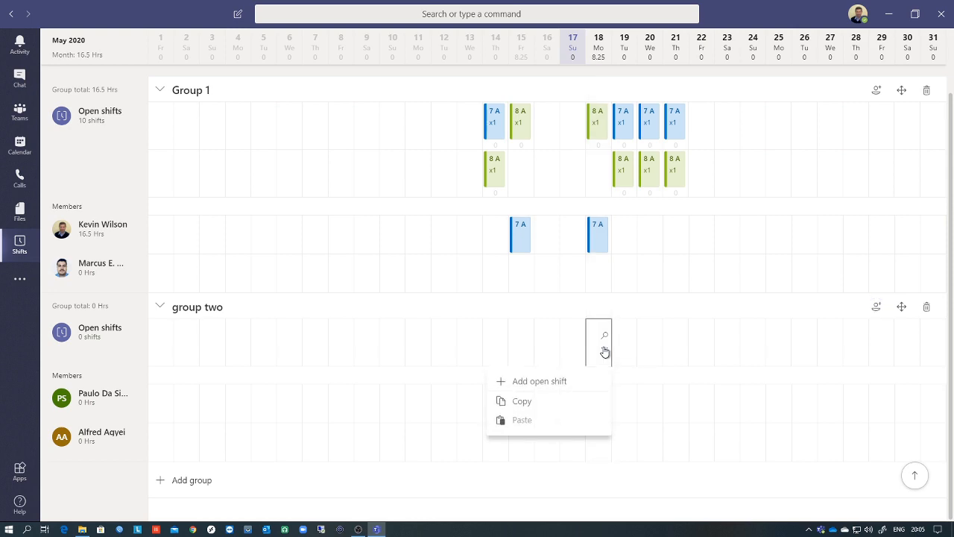
{"action": "left_click", "coordinate": [565, 386]}
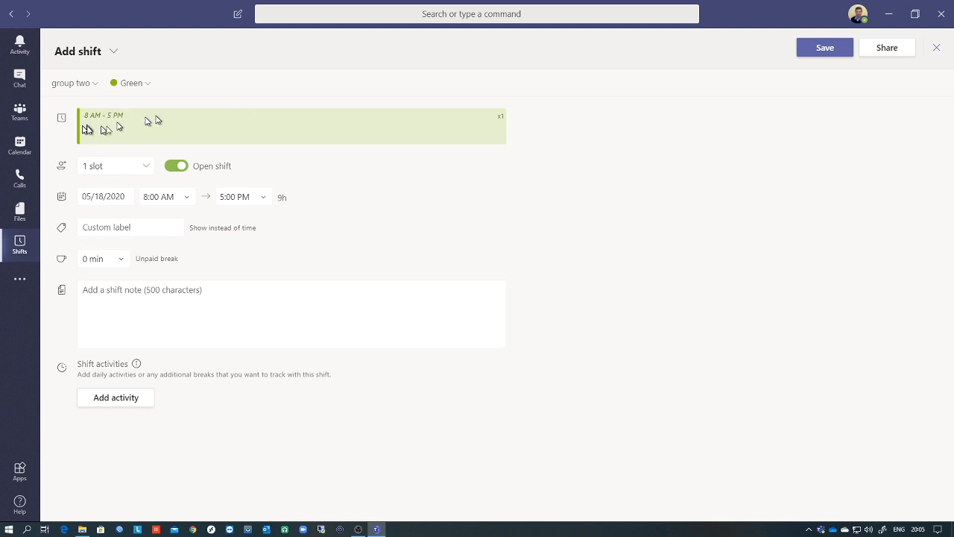
{"action": "left_click", "coordinate": [125, 173]}
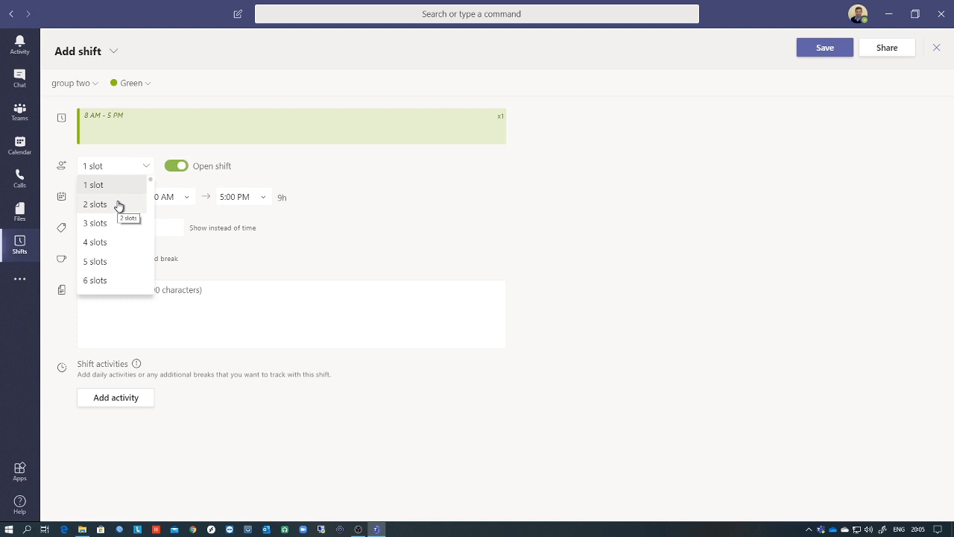
{"action": "left_click", "coordinate": [118, 205]}
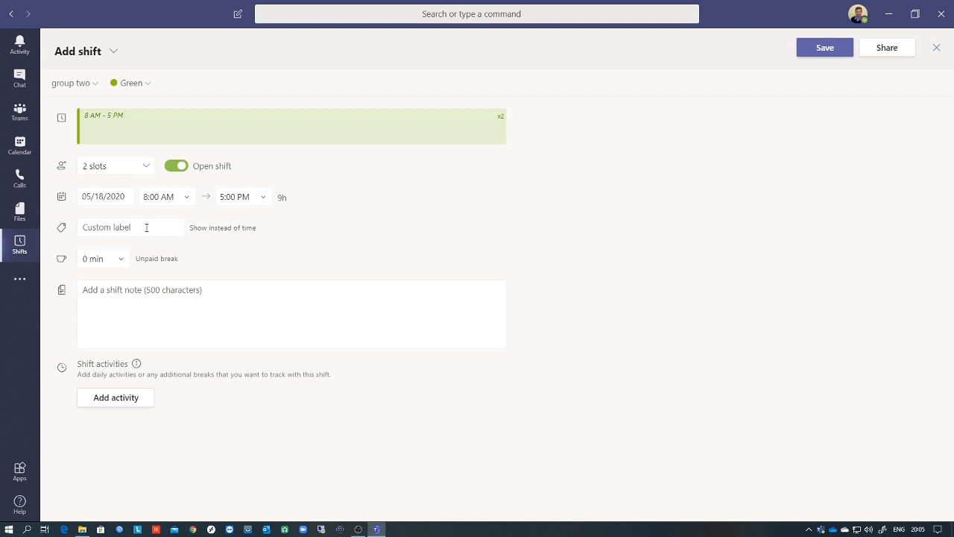
- Give the open shift the custom label 'Office Shift'
{"action": "left_click", "coordinate": [119, 287]}
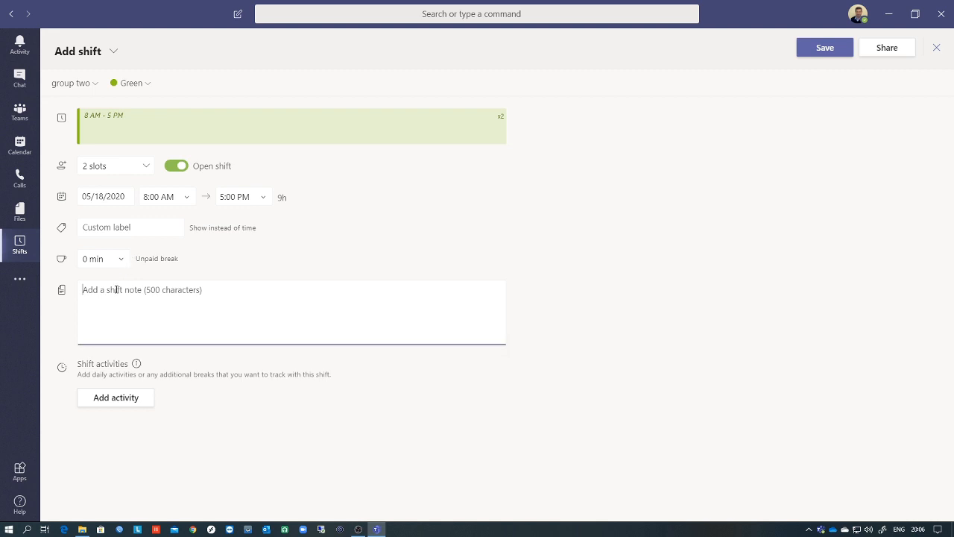
{"action": "left_click", "coordinate": [143, 226]}
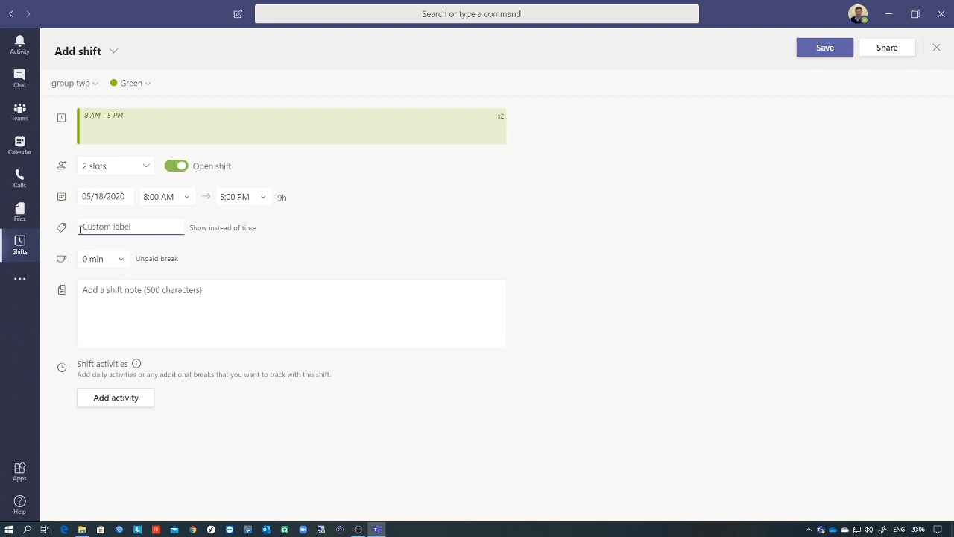
{"action": "type", "text": "Office Shift"}
{"action": "left_click", "coordinate": [127, 291]}
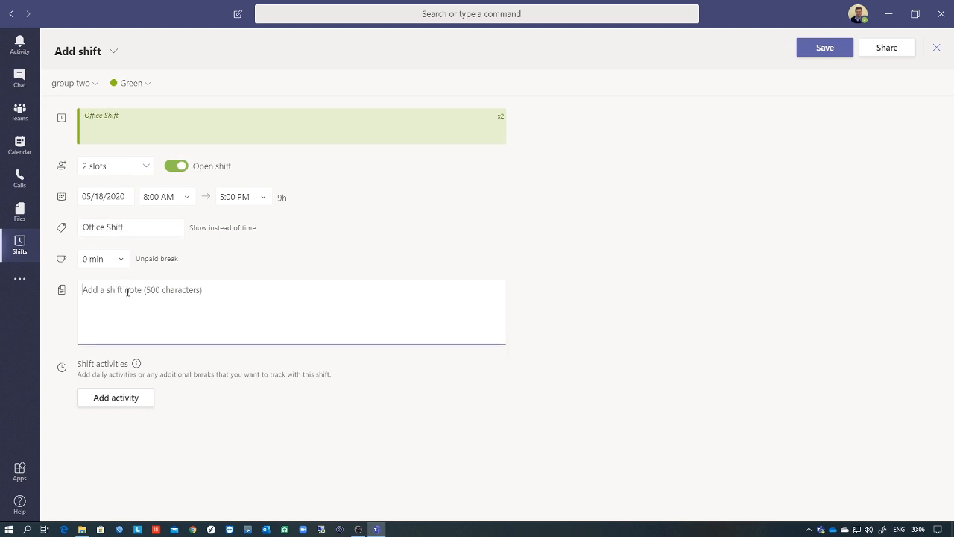
{"action": "left_click", "coordinate": [123, 400]}
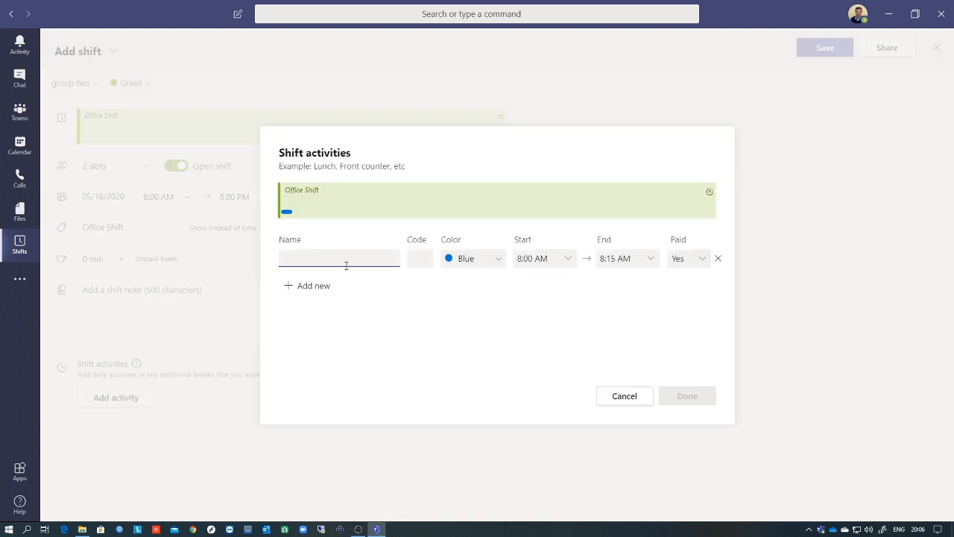
- Add a 'morning' activity ending at 11:00 AM
{"action": "type", "text": "mo"}
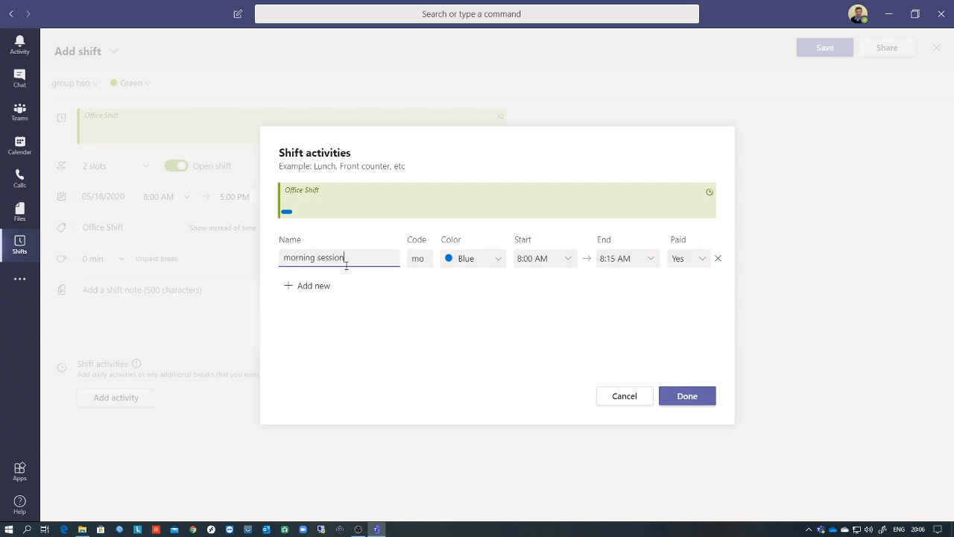
{"action": "left_click", "coordinate": [649, 260]}
{"action": "scroll", "coordinate": [631, 350], "scroll_direction": "down", "scroll_amount": 3}
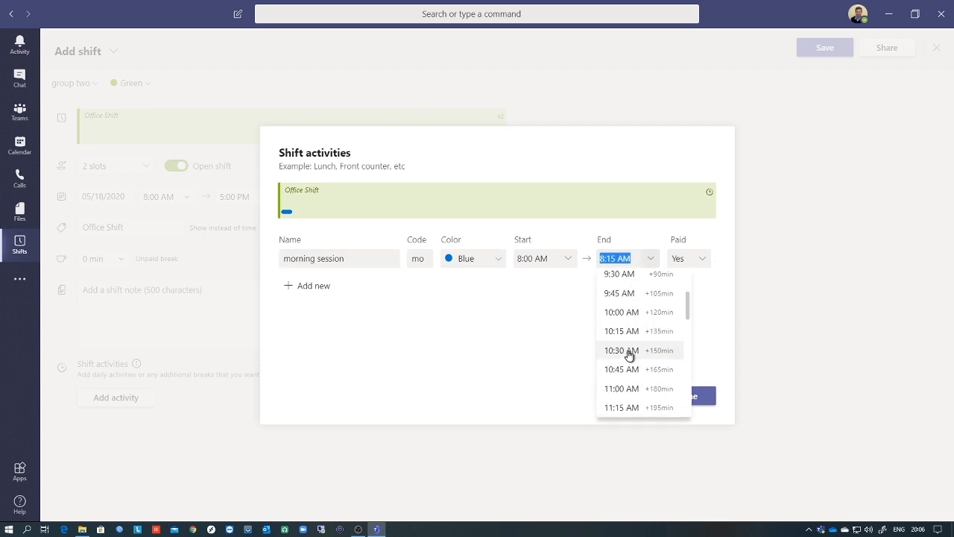
{"action": "scroll", "coordinate": [631, 350], "scroll_direction": "down", "scroll_amount": 2}
{"action": "left_click", "coordinate": [628, 342]}
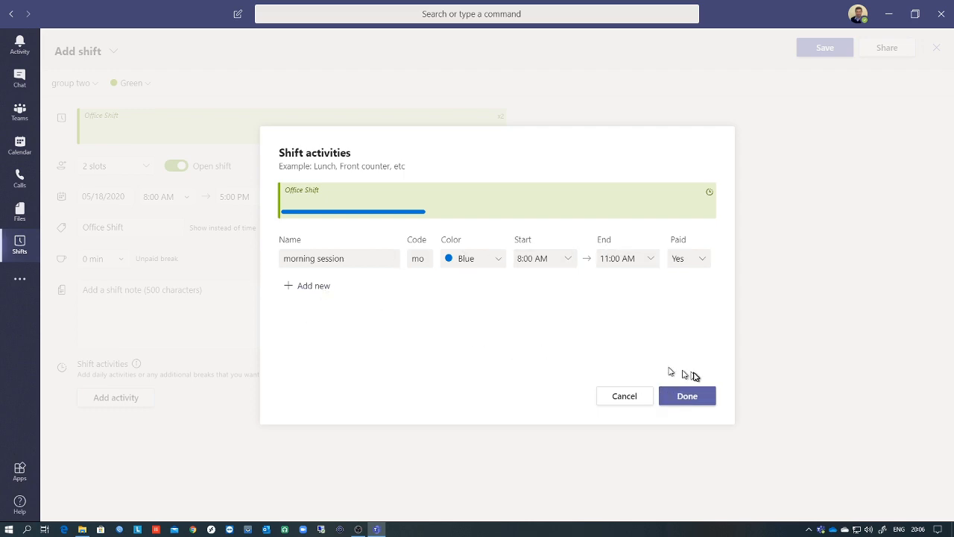
- Add an unpaid 'lunch' activity ending at 11:30 AM
{"action": "left_click", "coordinate": [310, 287]}
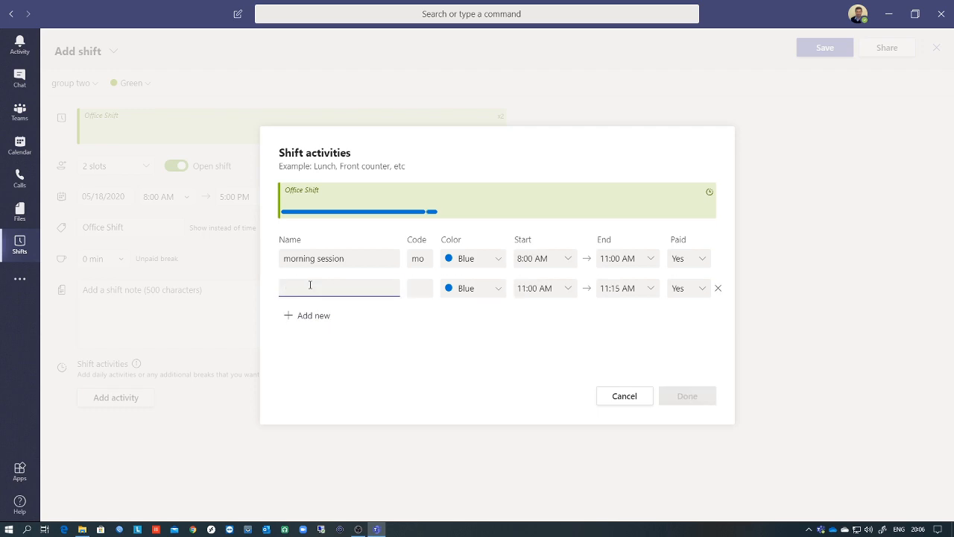
{"action": "type", "text": "lu"}
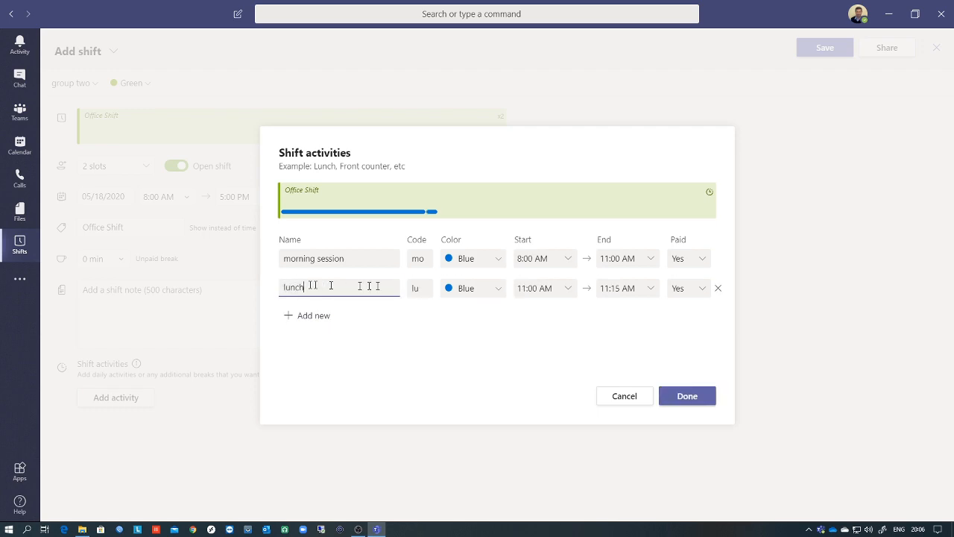
{"action": "type", "text": "nch"}
{"action": "left_click", "coordinate": [621, 287]}
{"action": "left_click", "coordinate": [651, 289]}
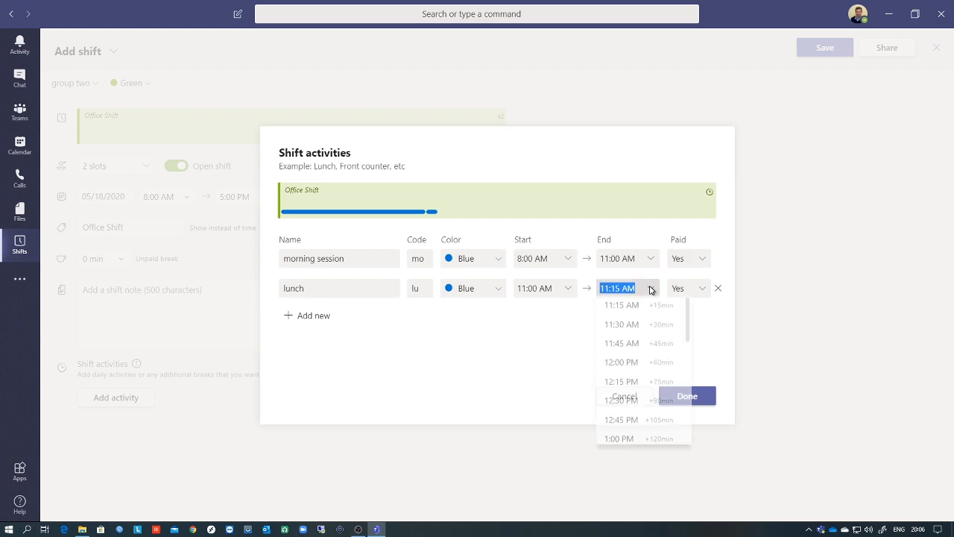
{"action": "left_click", "coordinate": [630, 330]}
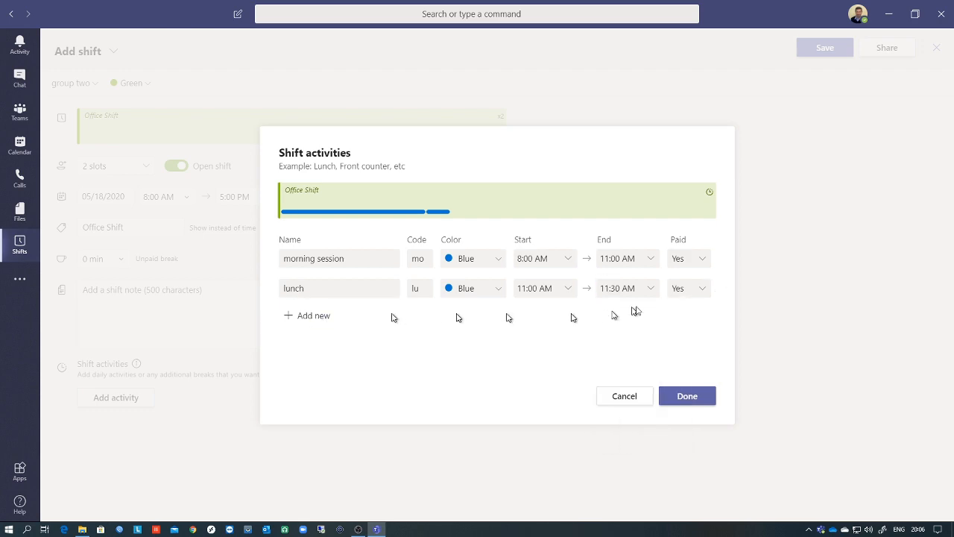
{"action": "left_click", "coordinate": [701, 289]}
{"action": "left_click", "coordinate": [689, 329]}
- Add an 'afternoon' activity ending at 5:00 PM and confirm the three activities
{"action": "left_click", "coordinate": [314, 315]}
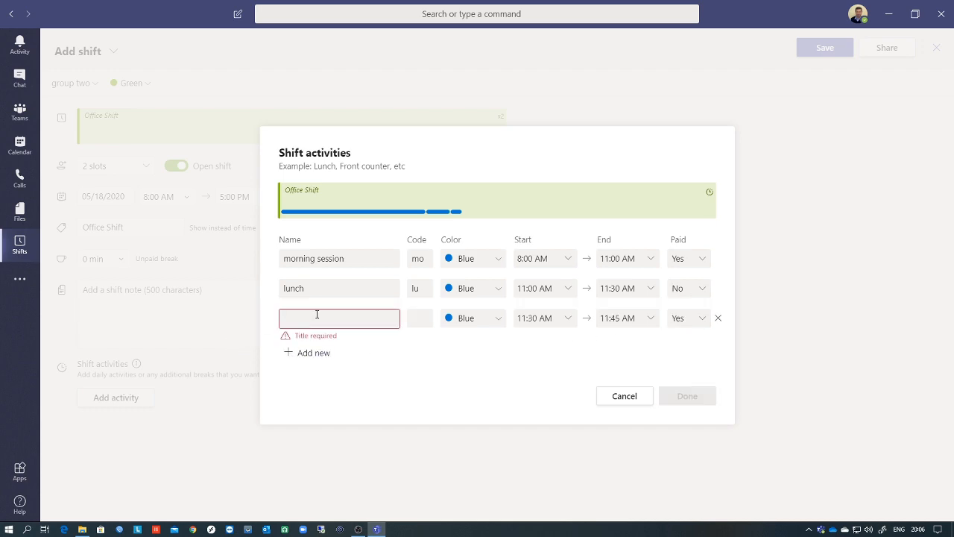
{"action": "left_click", "coordinate": [317, 314]}
{"action": "type", "text": "afternoon session"}
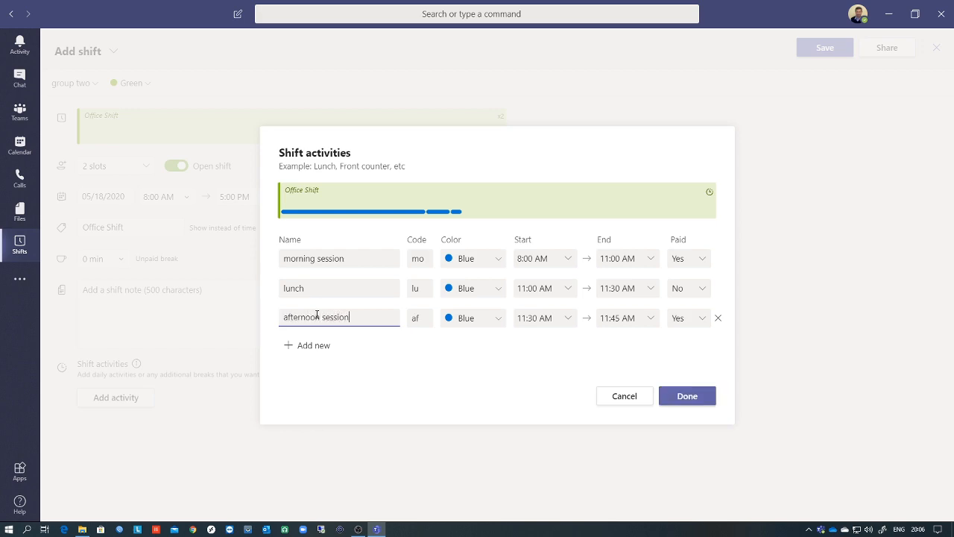
{"action": "left_click", "coordinate": [651, 321]}
{"action": "left_click", "coordinate": [650, 321]}
{"action": "scroll", "coordinate": [630, 417], "scroll_direction": "down", "scroll_amount": 5}
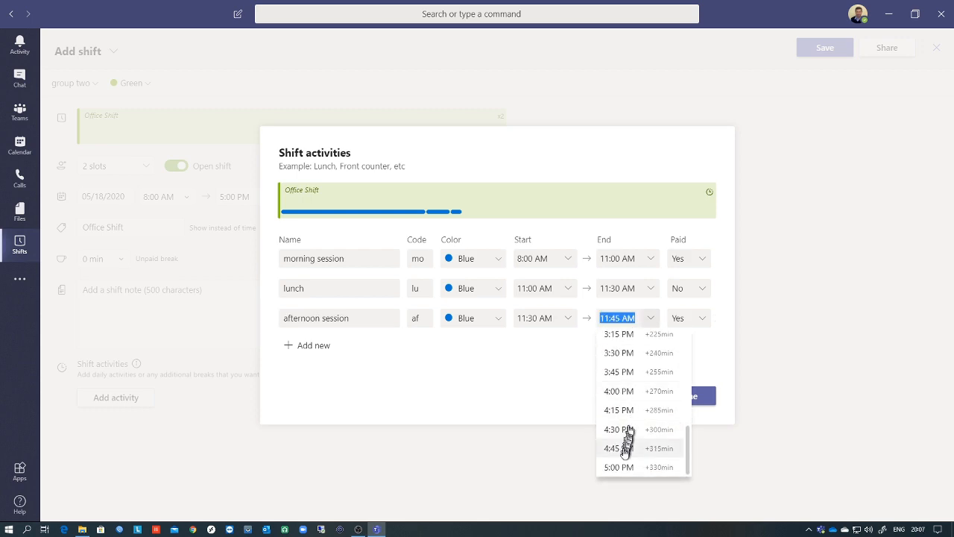
{"action": "left_click", "coordinate": [625, 467]}
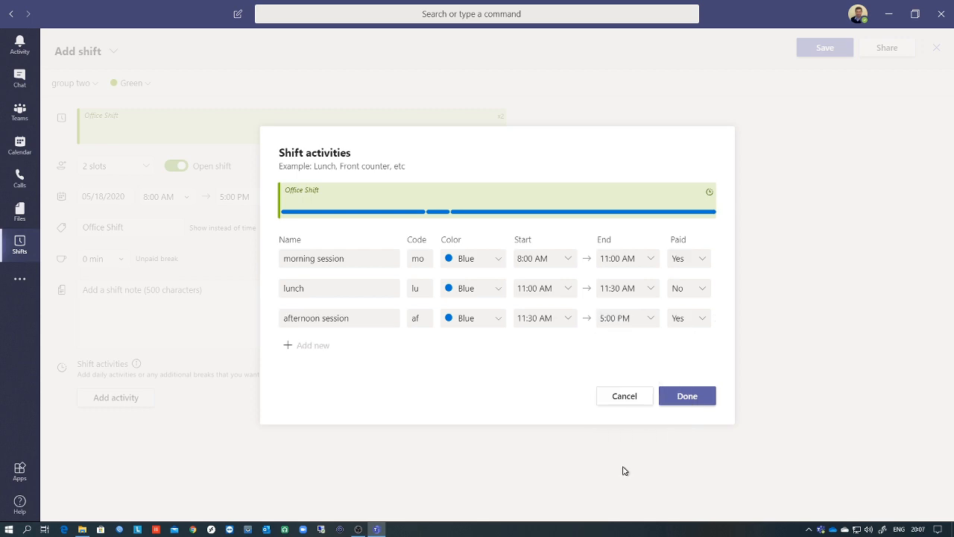
{"action": "left_click", "coordinate": [688, 396]}
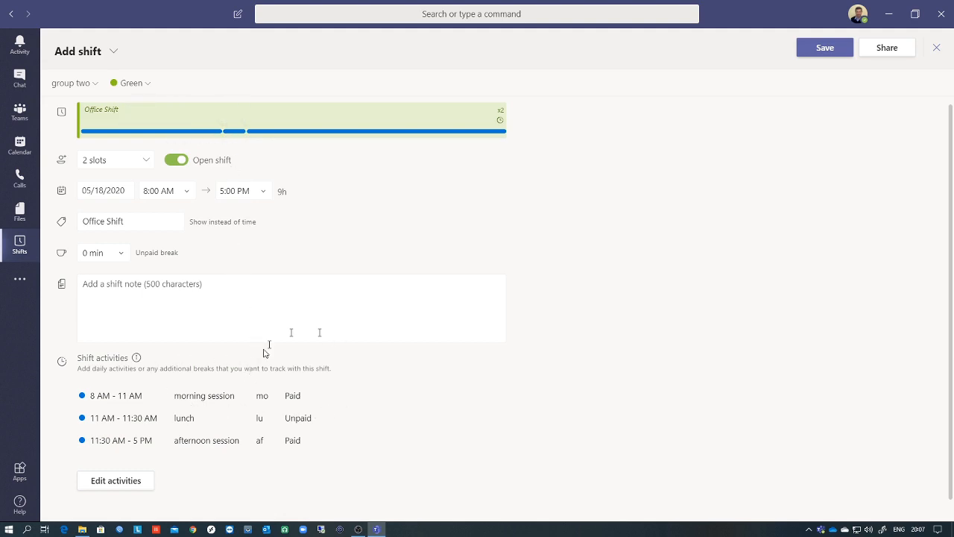
- Save the two-slot Office Shift into group two's May 18 open shifts
{"action": "scroll", "coordinate": [216, 241], "scroll_direction": "up", "scroll_amount": 1}
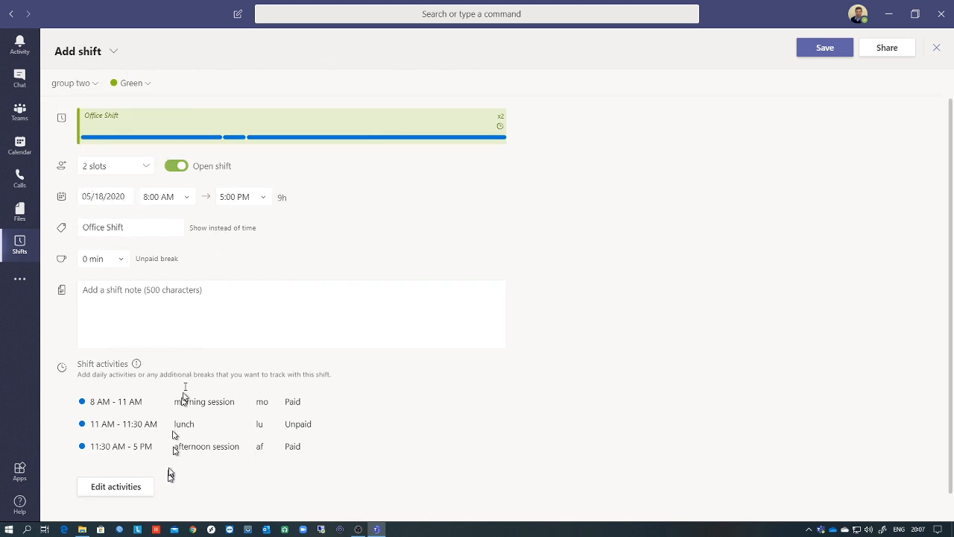
{"action": "left_click", "coordinate": [826, 49]}
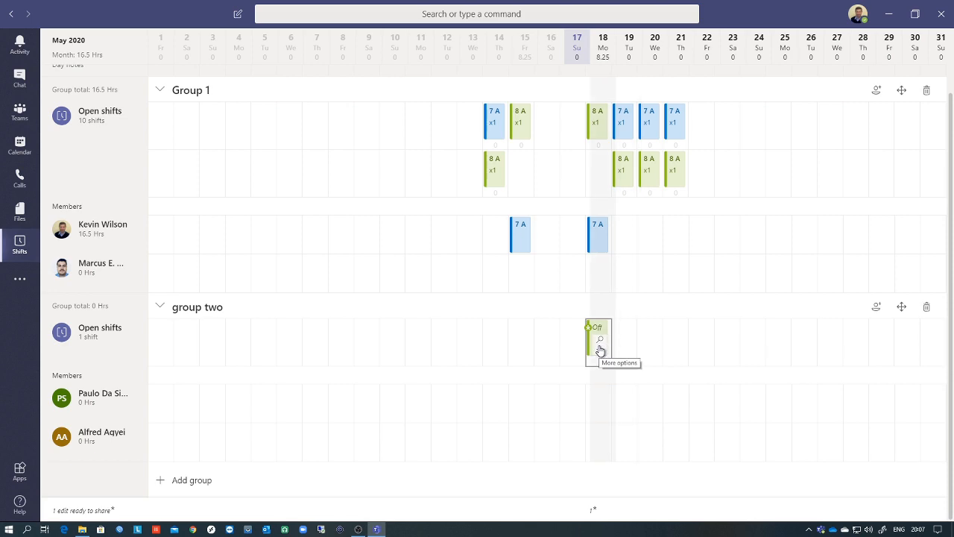
- Copy the May 18 Office Shift and paste it onto group two's May 19 cell
{"action": "left_click", "coordinate": [600, 348]}
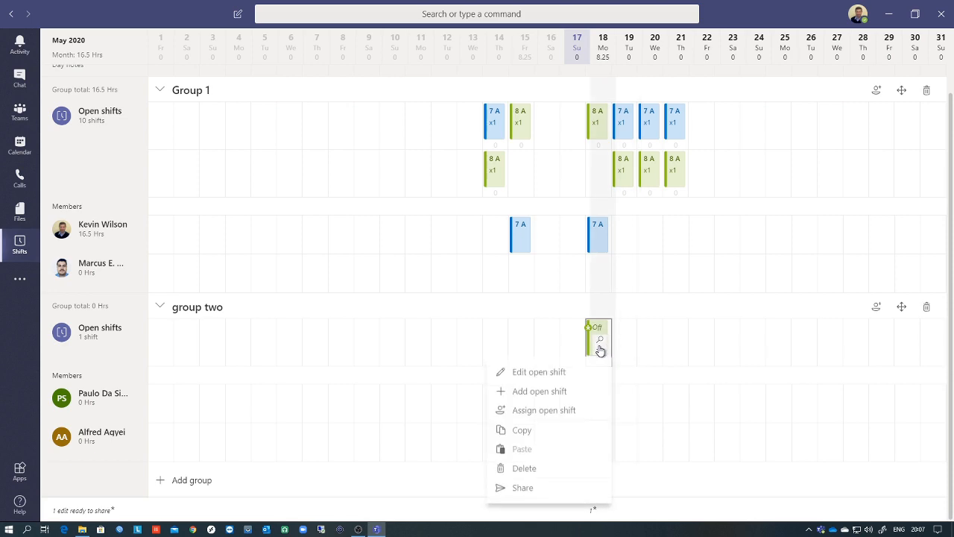
{"action": "left_click", "coordinate": [526, 431]}
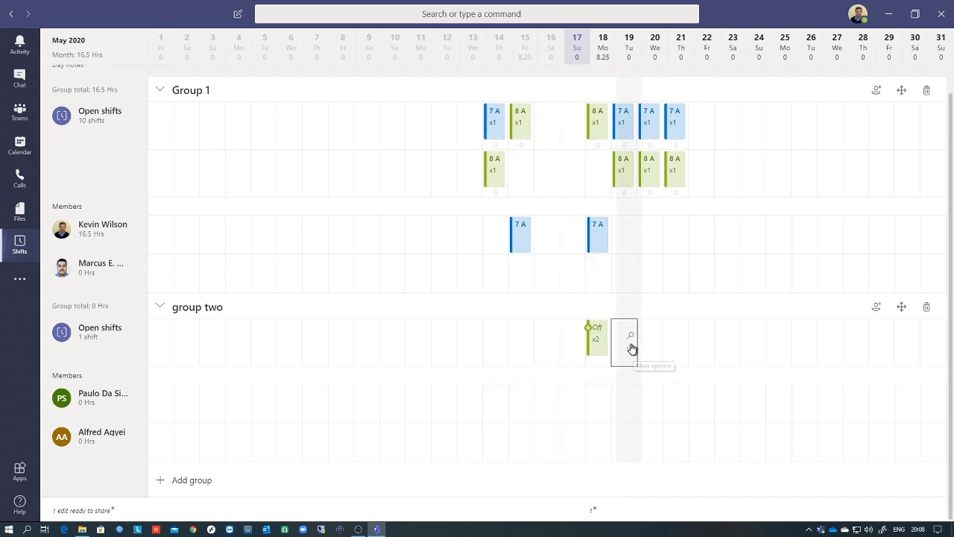
{"action": "left_click", "coordinate": [631, 348]}
{"action": "left_click", "coordinate": [551, 421]}
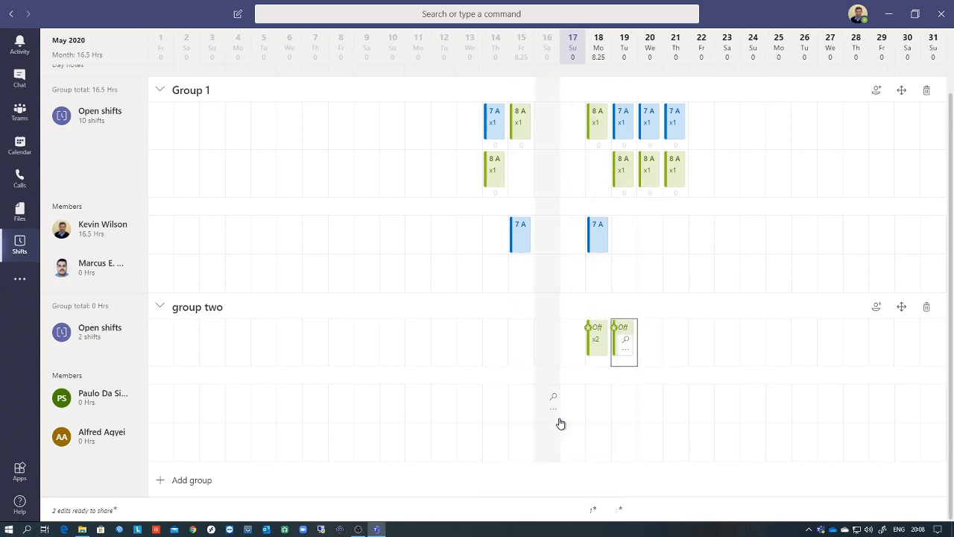
- Change the pasted May 19 shift to 1 slot and save it
{"action": "left_click", "coordinate": [628, 350]}
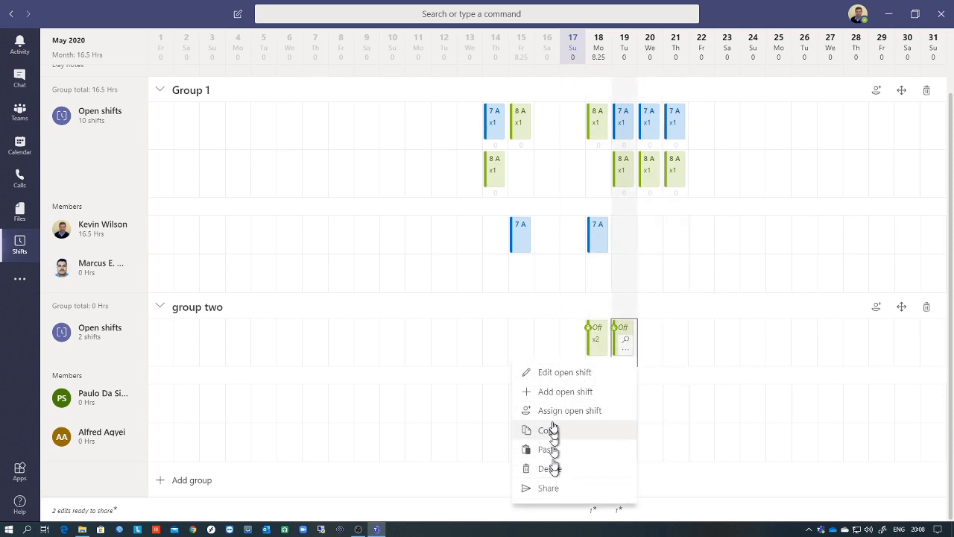
{"action": "left_click", "coordinate": [546, 375]}
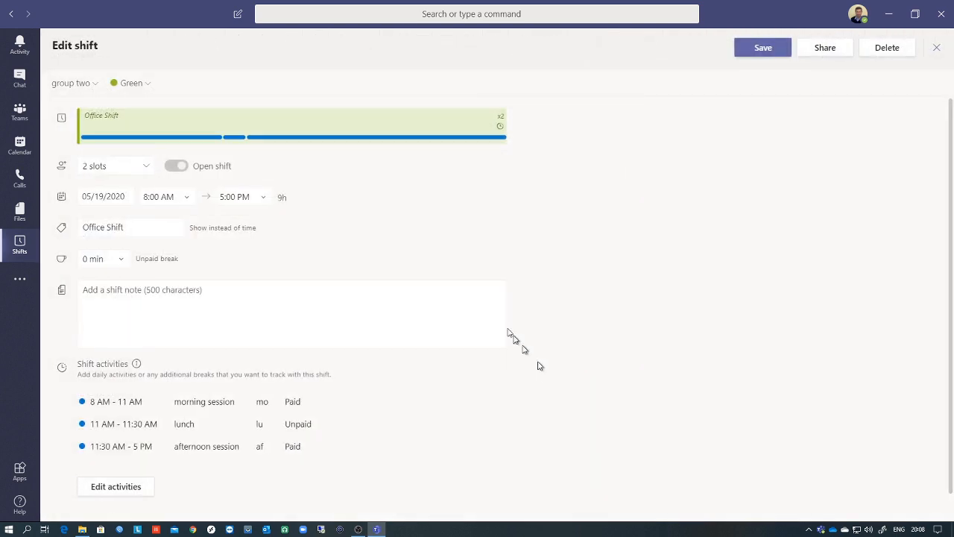
{"action": "left_click", "coordinate": [127, 167]}
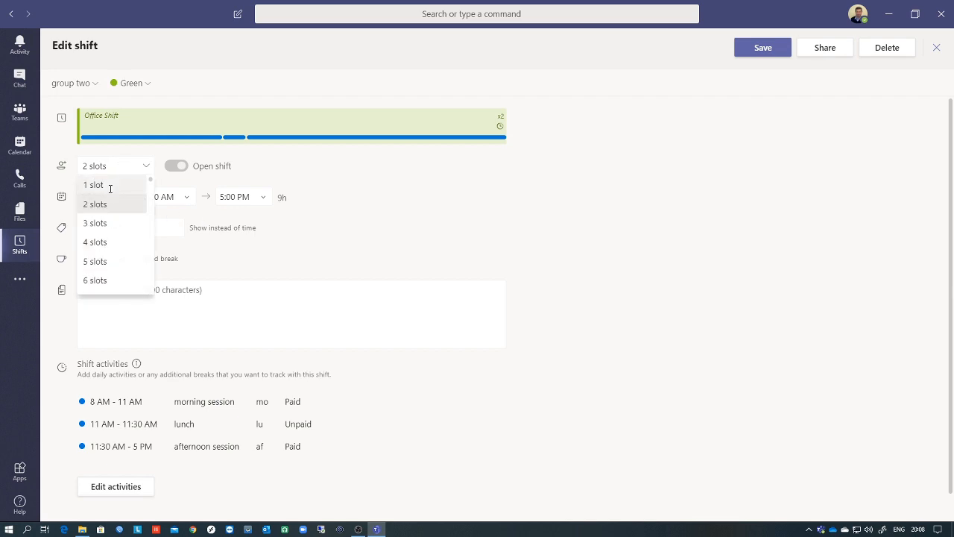
{"action": "left_click", "coordinate": [112, 185]}
{"action": "left_click", "coordinate": [740, 49]}
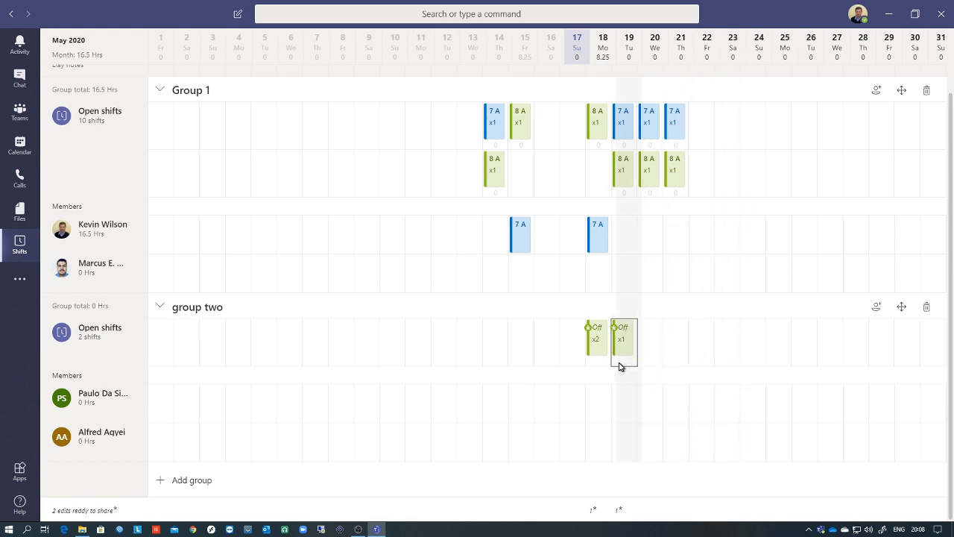
- Start a Blue open shift for group two on May 19 labelled 'Home'
{"action": "left_click", "coordinate": [627, 348]}
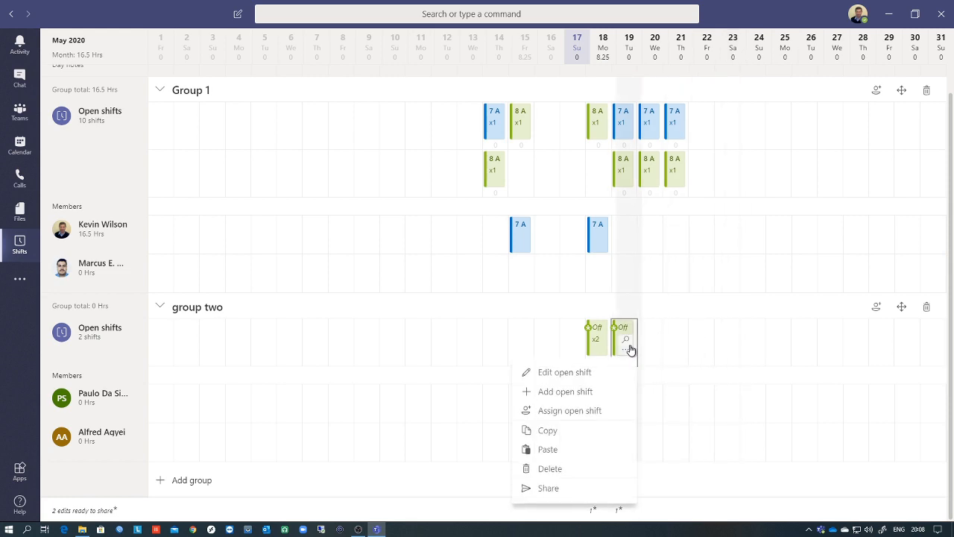
{"action": "left_click", "coordinate": [589, 393]}
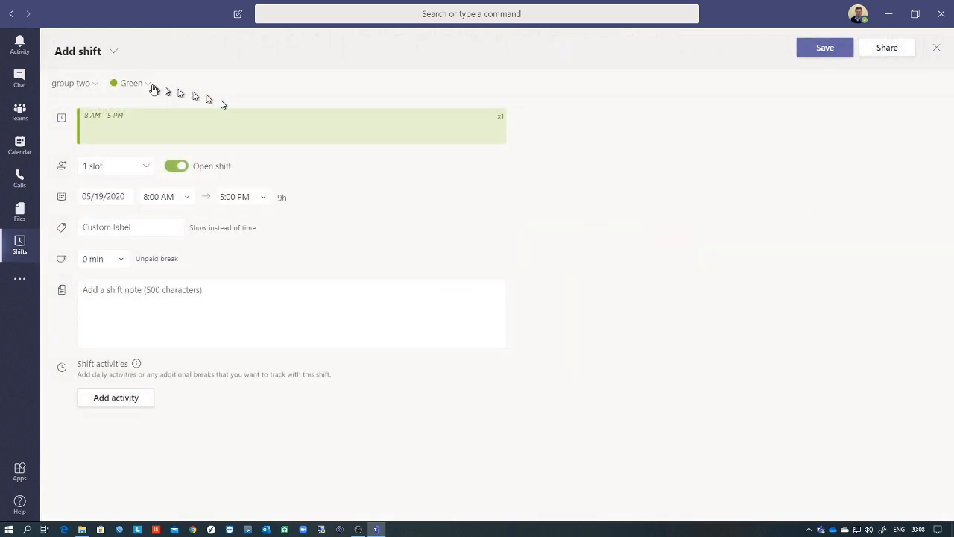
{"action": "left_click", "coordinate": [132, 84]}
{"action": "left_click", "coordinate": [126, 133]}
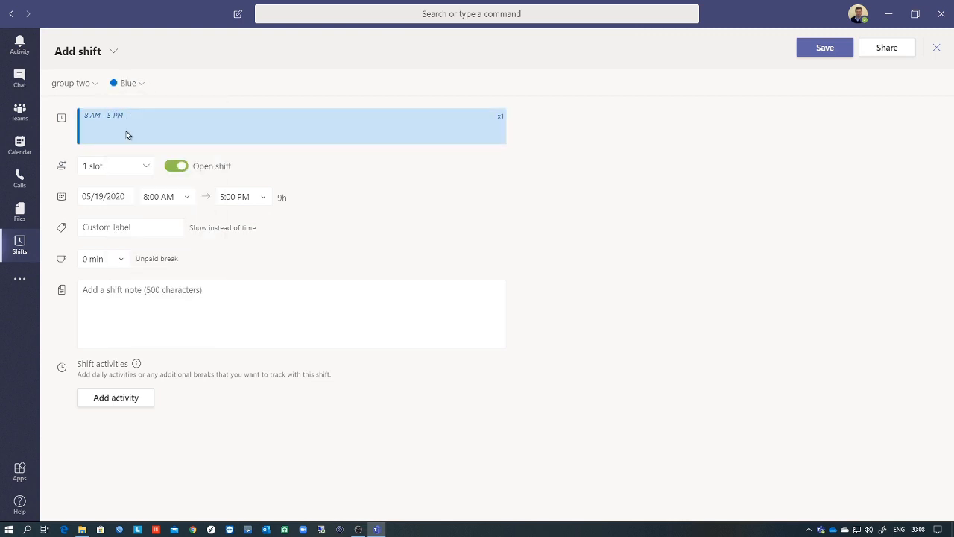
{"action": "left_click", "coordinate": [120, 224]}
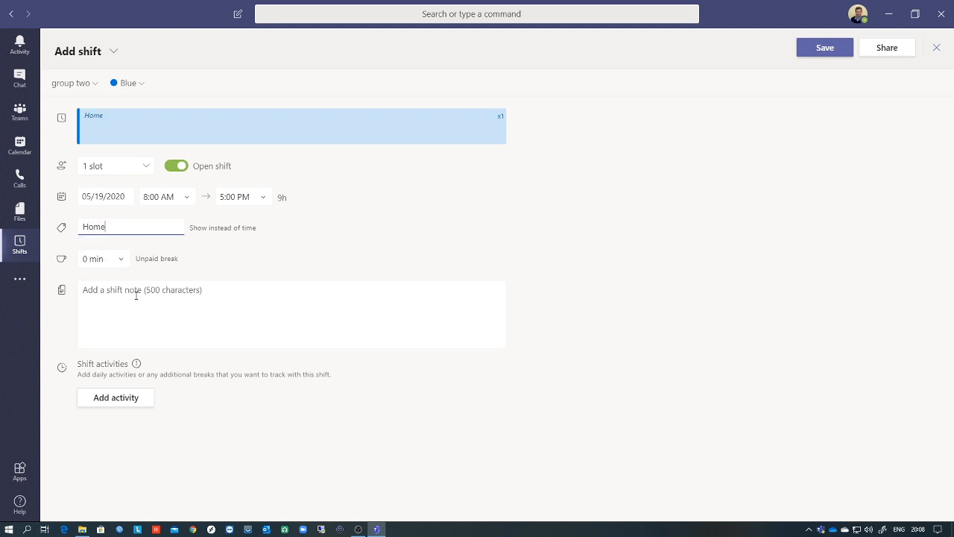
{"action": "left_click", "coordinate": [130, 402]}
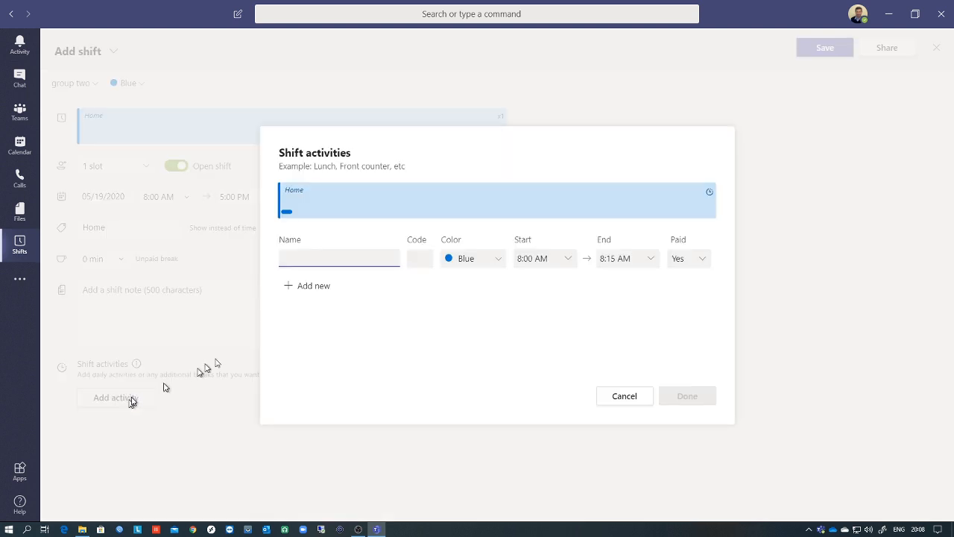
- Set the first activity to 'morning' ending at 12:00 PM
{"action": "left_click", "coordinate": [651, 261]}
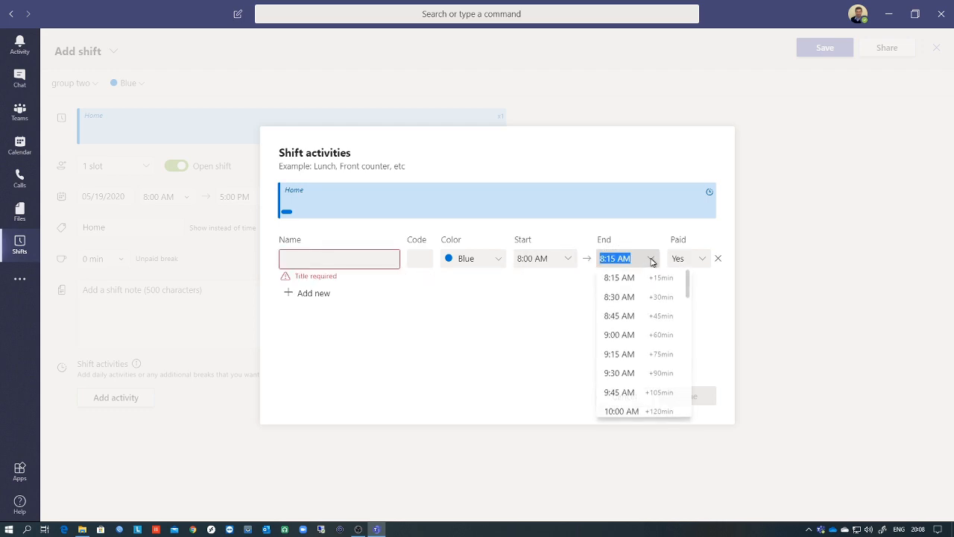
{"action": "scroll", "coordinate": [659, 337], "scroll_direction": "down", "scroll_amount": 3}
{"action": "left_click", "coordinate": [653, 316]}
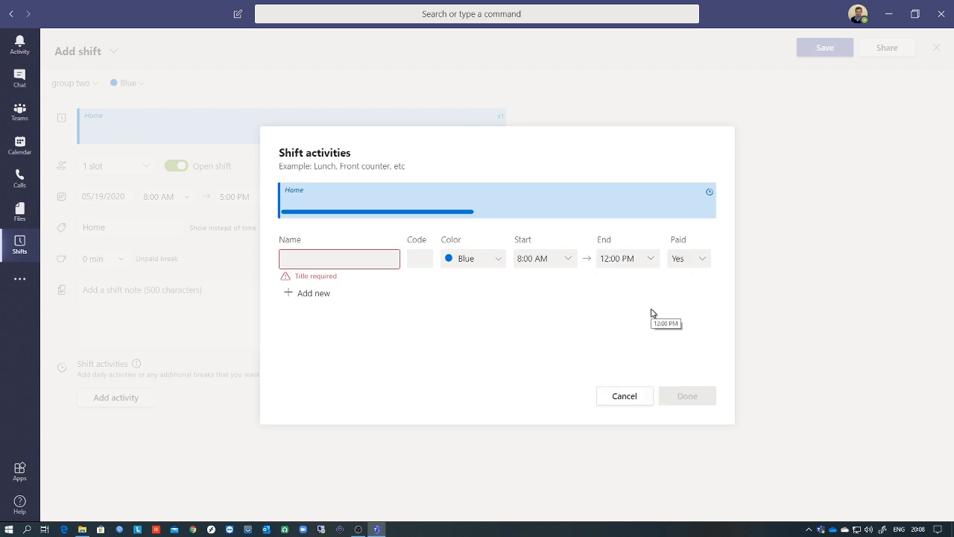
{"action": "left_click", "coordinate": [356, 261]}
{"action": "type", "text": "morning"}
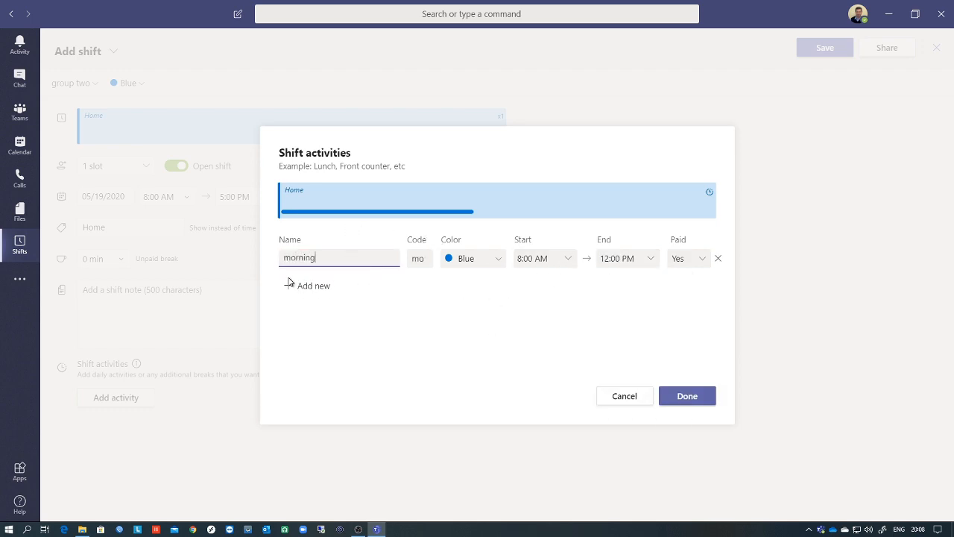
- Add an unpaid 'lunch' activity ending at 1:00 PM
{"action": "left_click", "coordinate": [318, 288]}
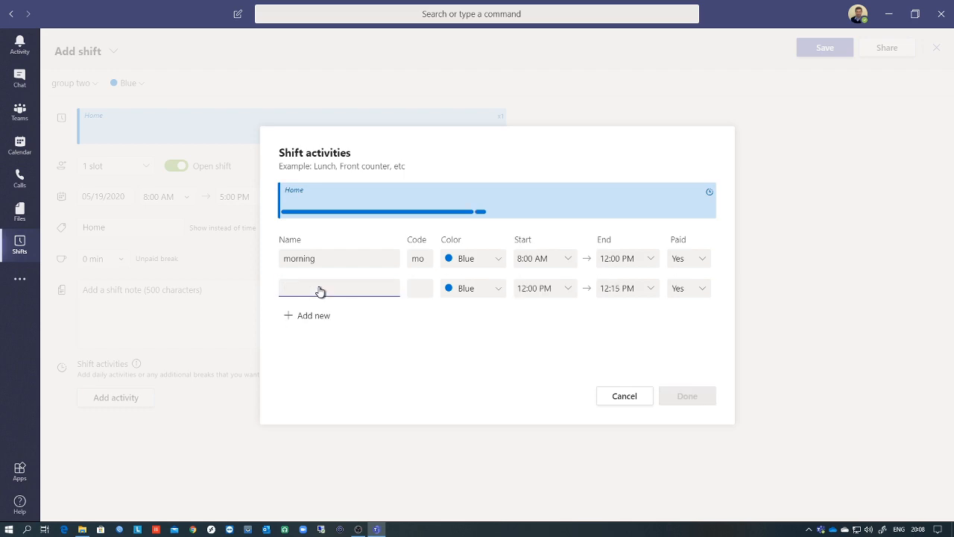
{"action": "type", "text": "lunch"}
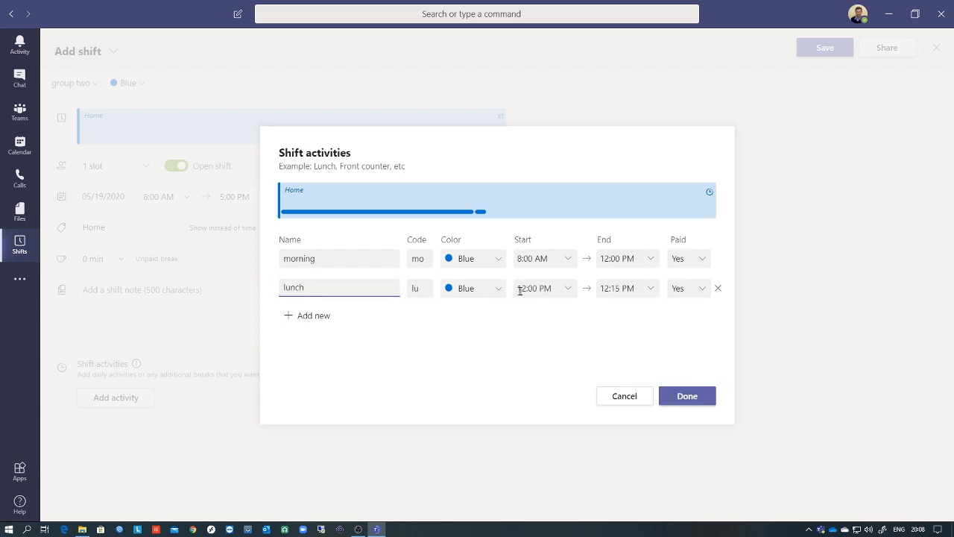
{"action": "left_click", "coordinate": [627, 288]}
{"action": "left_click", "coordinate": [650, 289]}
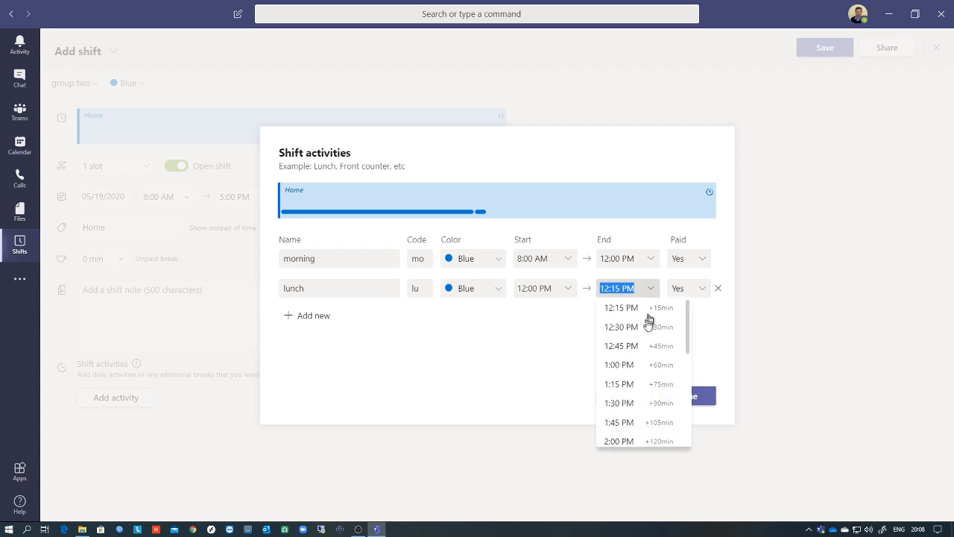
{"action": "left_click", "coordinate": [637, 364]}
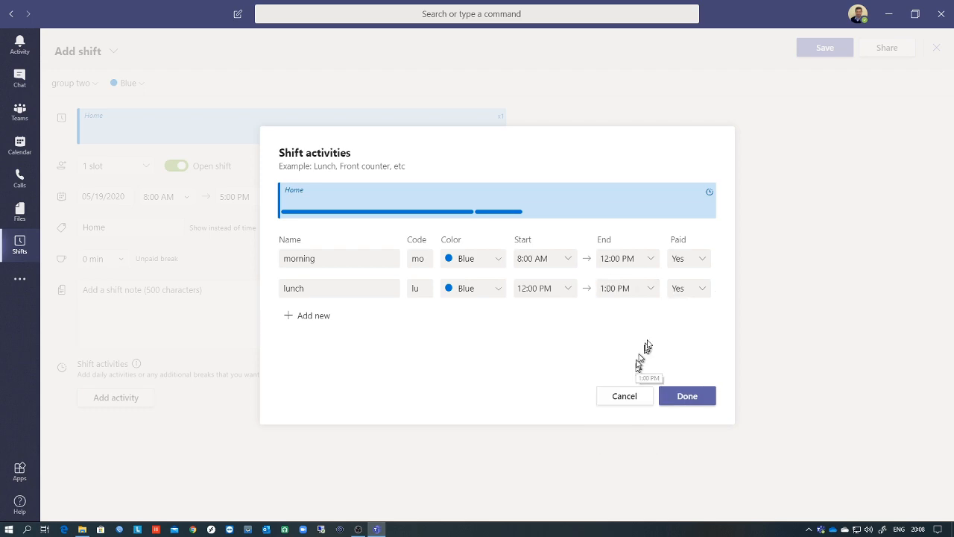
{"action": "left_click", "coordinate": [705, 290]}
{"action": "left_click", "coordinate": [686, 328]}
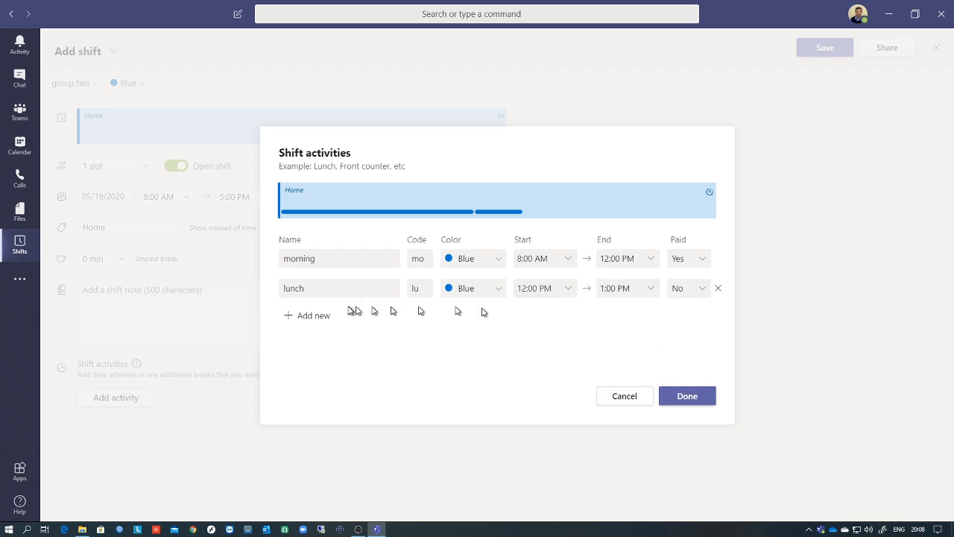
- Add an 'afternoon' activity ending at 5:00 PM and confirm the Home shift's activities
{"action": "left_click", "coordinate": [322, 314]}
{"action": "left_click", "coordinate": [321, 313]}
{"action": "type", "text": "afternoon"}
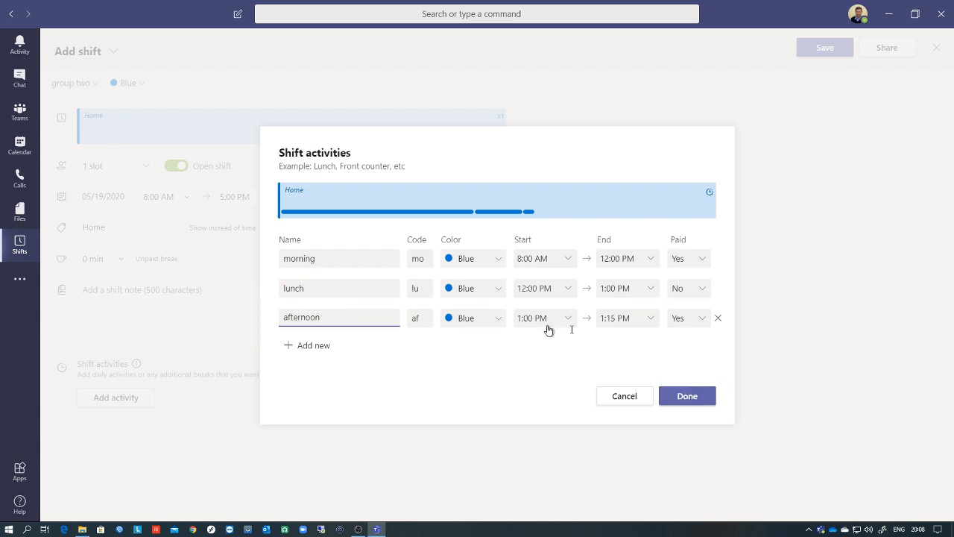
{"action": "left_click", "coordinate": [620, 318]}
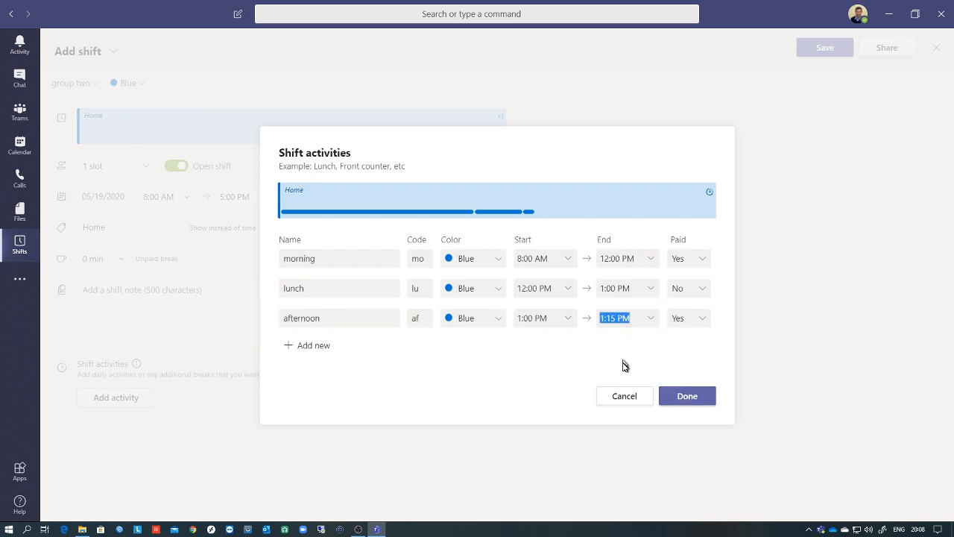
{"action": "left_click", "coordinate": [648, 320]}
{"action": "scroll", "coordinate": [634, 342], "scroll_direction": "down", "scroll_amount": 3}
{"action": "left_click", "coordinate": [632, 464]}
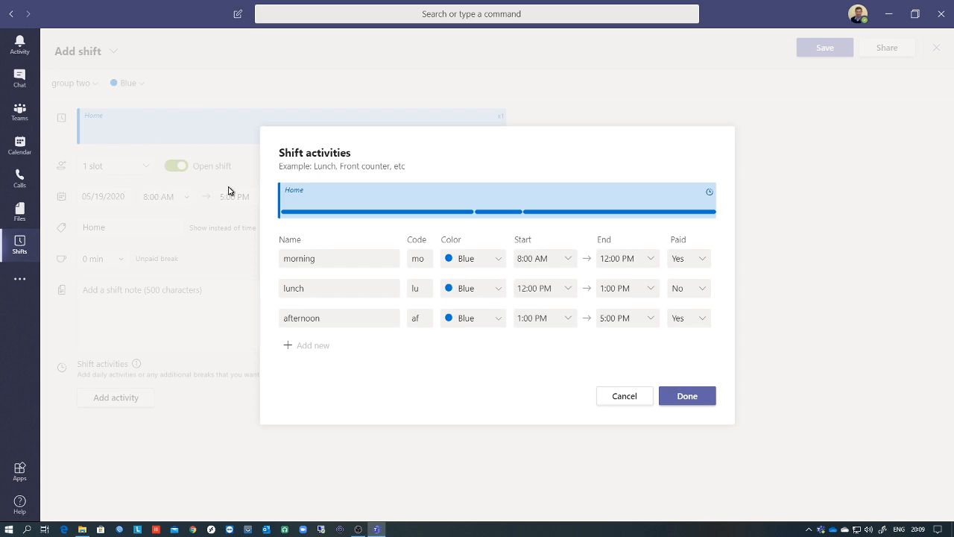
{"action": "left_click", "coordinate": [700, 396]}
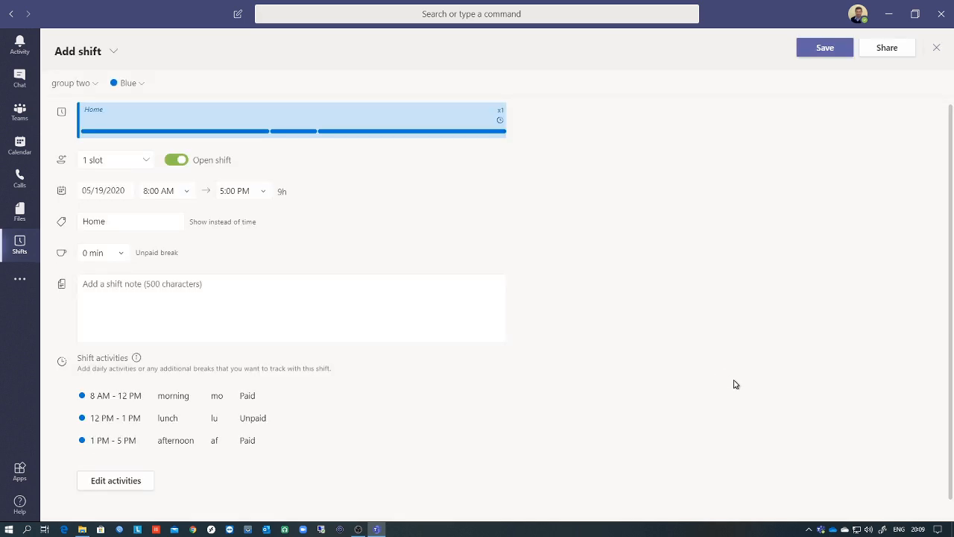
{"action": "left_click", "coordinate": [842, 48]}
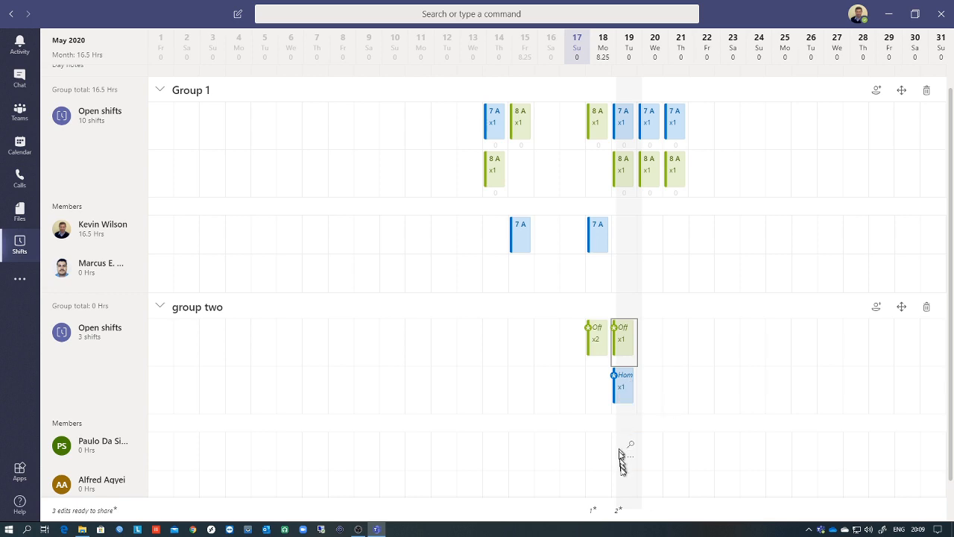
{"action": "scroll", "coordinate": [619, 450], "scroll_direction": "down", "scroll_amount": 2}
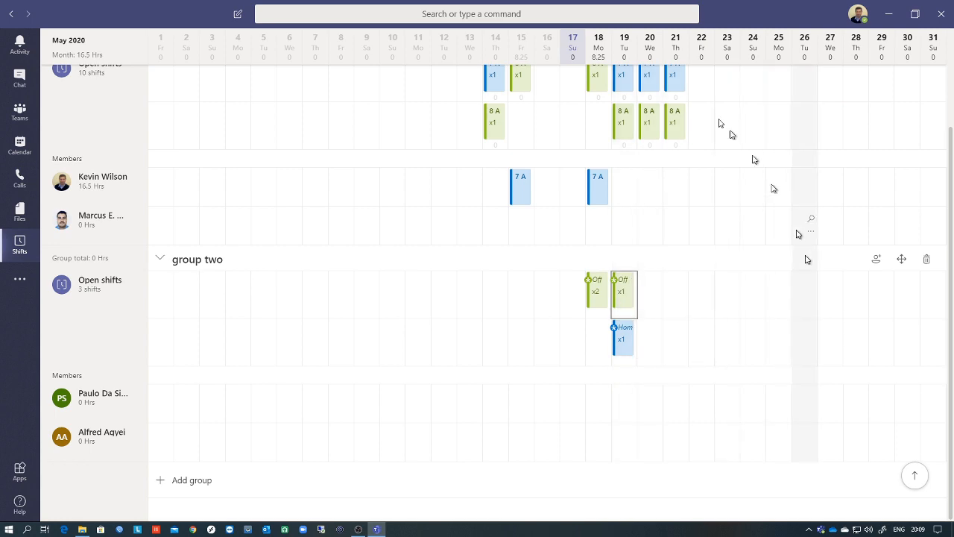
{"action": "scroll", "coordinate": [614, 357], "scroll_direction": "up", "scroll_amount": 3}
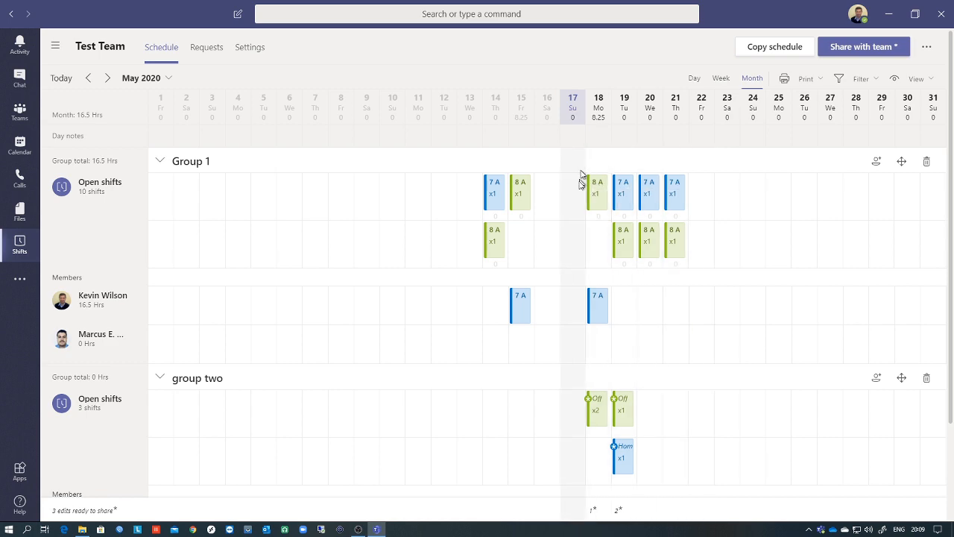
- Select Group 1's open shifts for 17–22 May, then launch the Vysor phone mirror
{"action": "left_click_drag", "start_coordinate": [582, 179], "coordinate": [691, 216]}
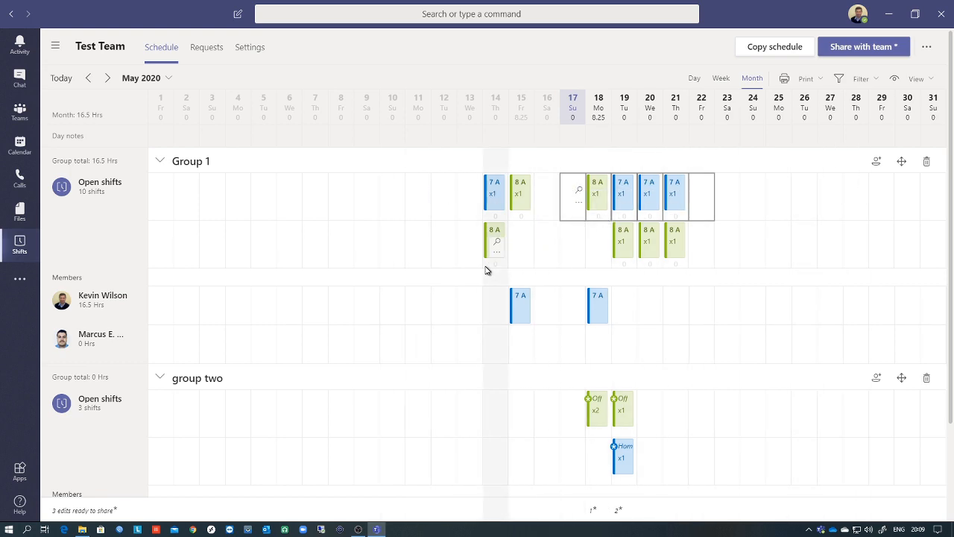
{"action": "scroll", "coordinate": [486, 270], "scroll_direction": "down", "scroll_amount": 1}
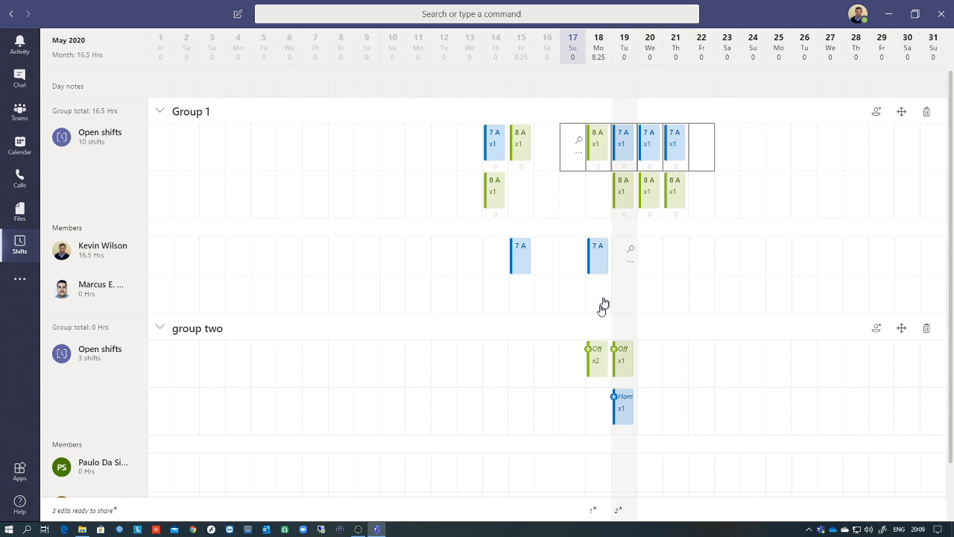
{"action": "left_click", "coordinate": [247, 532]}
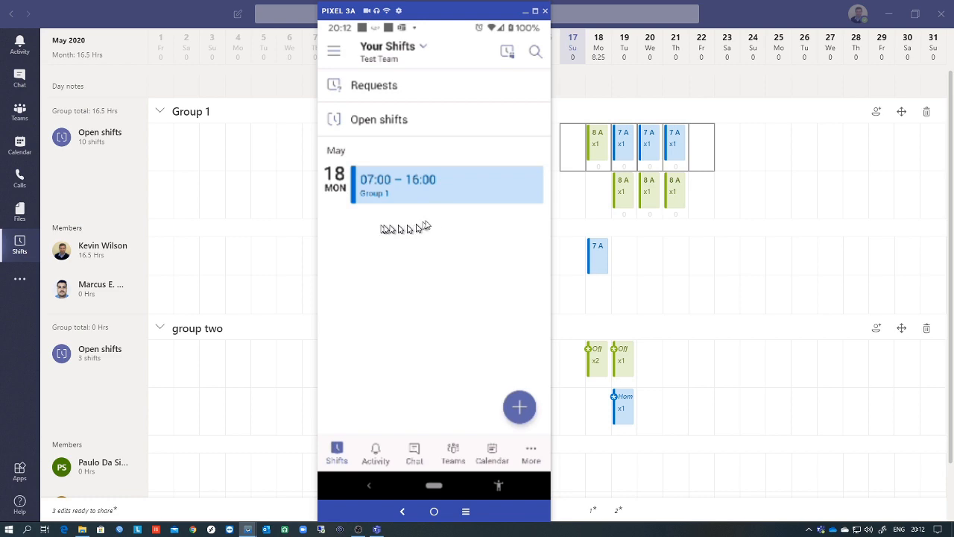
- Check the 18 May shift's details, then list the Group 1 open shifts for May 18–21
{"action": "left_click", "coordinate": [449, 192]}
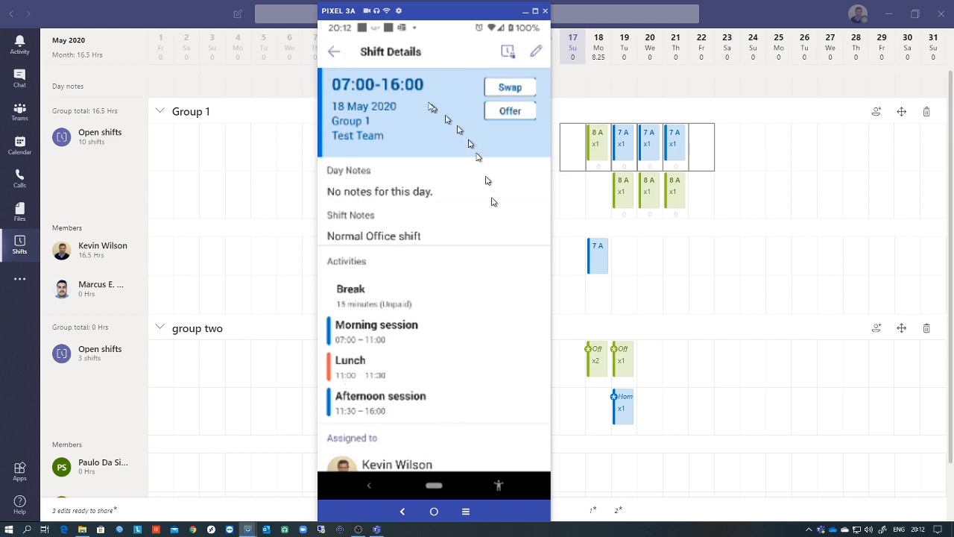
{"action": "left_click", "coordinate": [333, 54]}
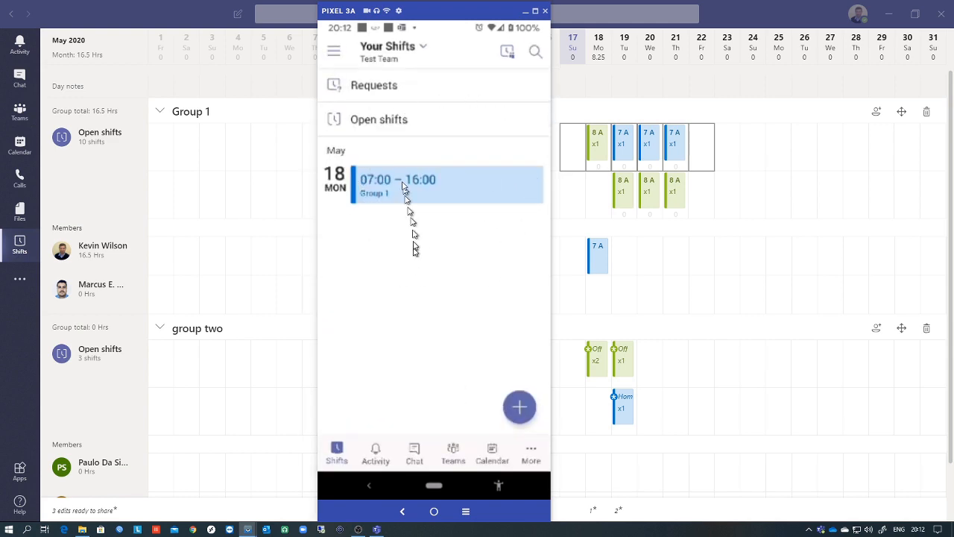
{"action": "left_click", "coordinate": [384, 121]}
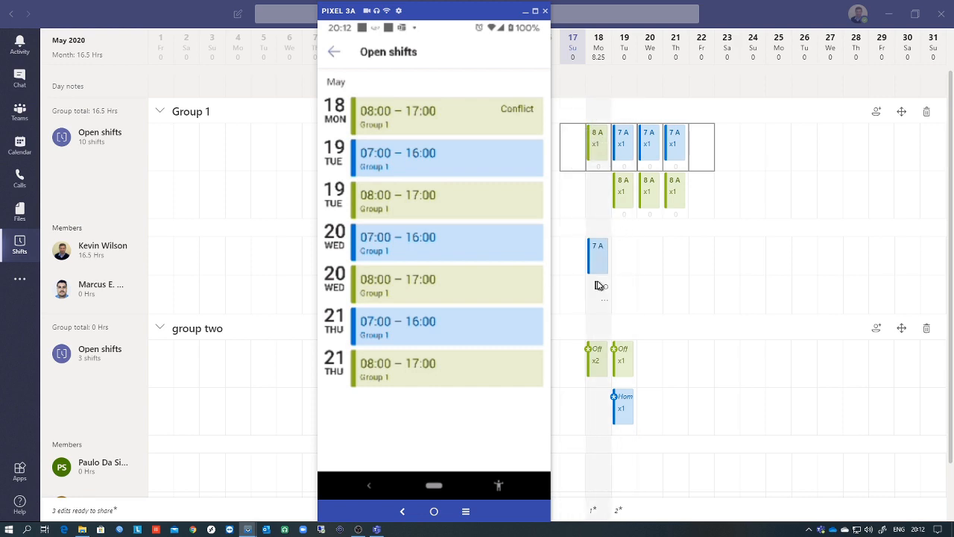
- Review the 19 May 07:00–16:00 Group 1 open shift and submit a request for it
{"action": "left_click", "coordinate": [424, 171]}
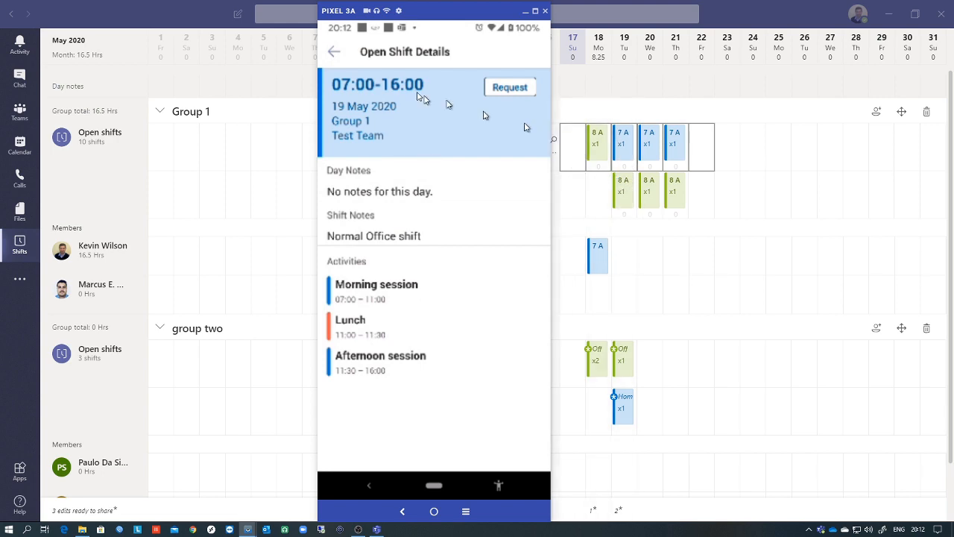
{"action": "left_click", "coordinate": [335, 53]}
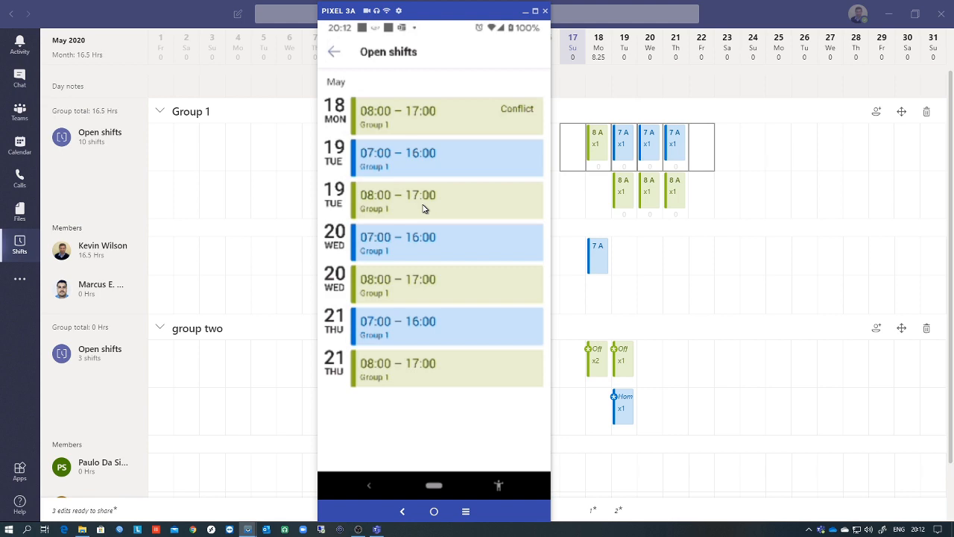
{"action": "left_click", "coordinate": [414, 171]}
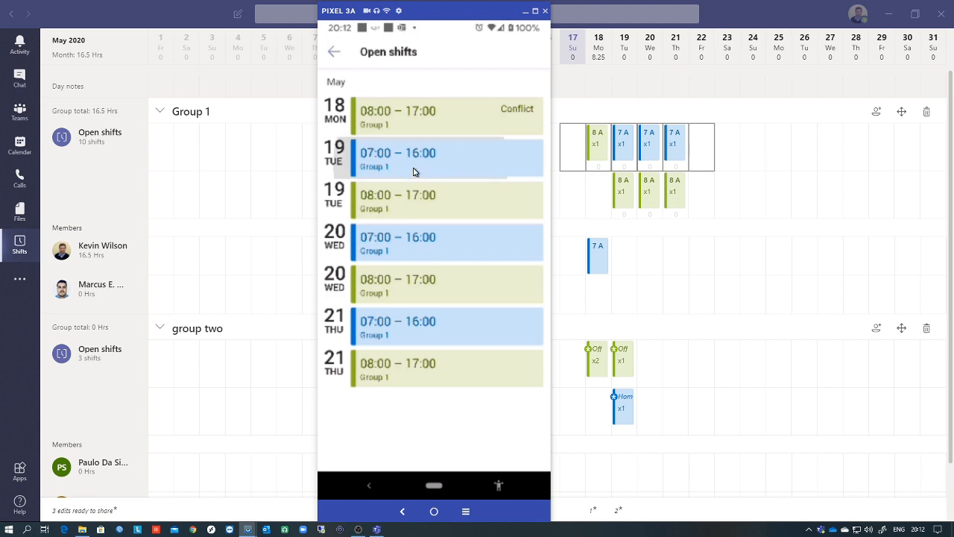
{"action": "left_click", "coordinate": [504, 89]}
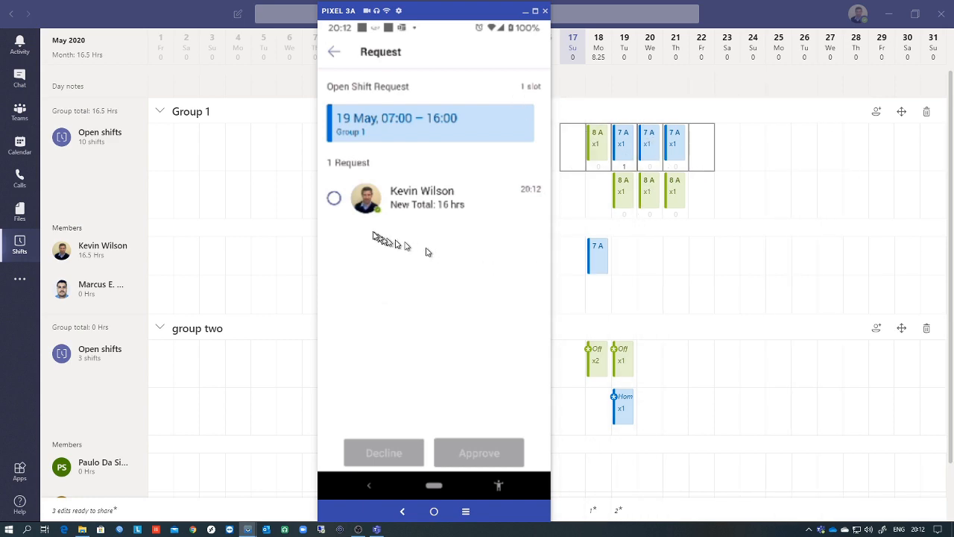
- Approve the pending 19 May 07:00–16:00 request without a reason, bringing the member to 24.75 hrs
{"action": "left_click", "coordinate": [334, 199]}
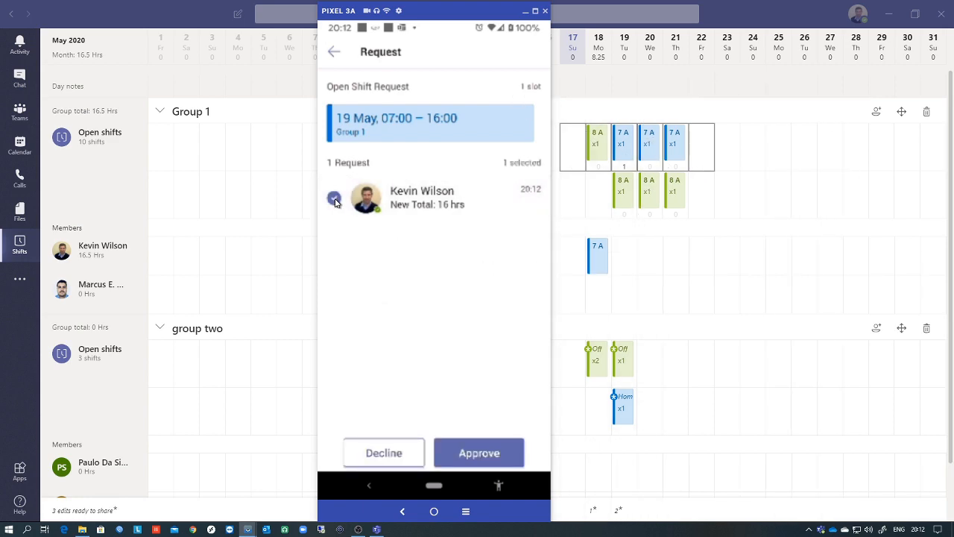
{"action": "left_click", "coordinate": [480, 456]}
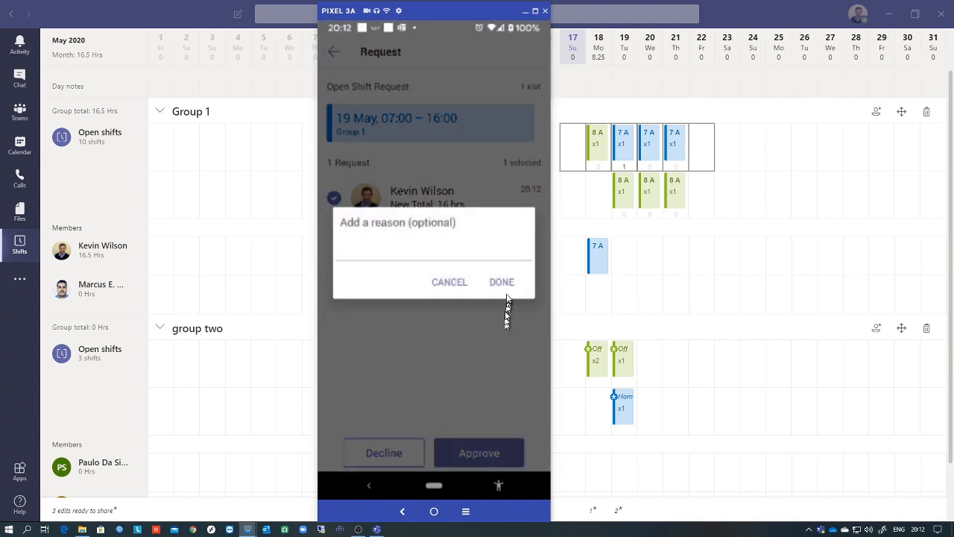
{"action": "left_click", "coordinate": [506, 287]}
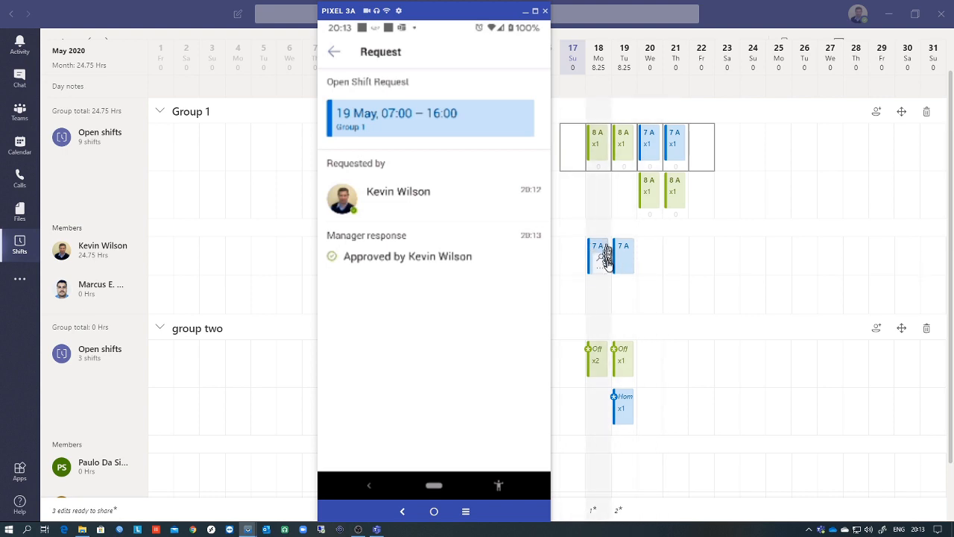
{"action": "left_click", "coordinate": [333, 52]}
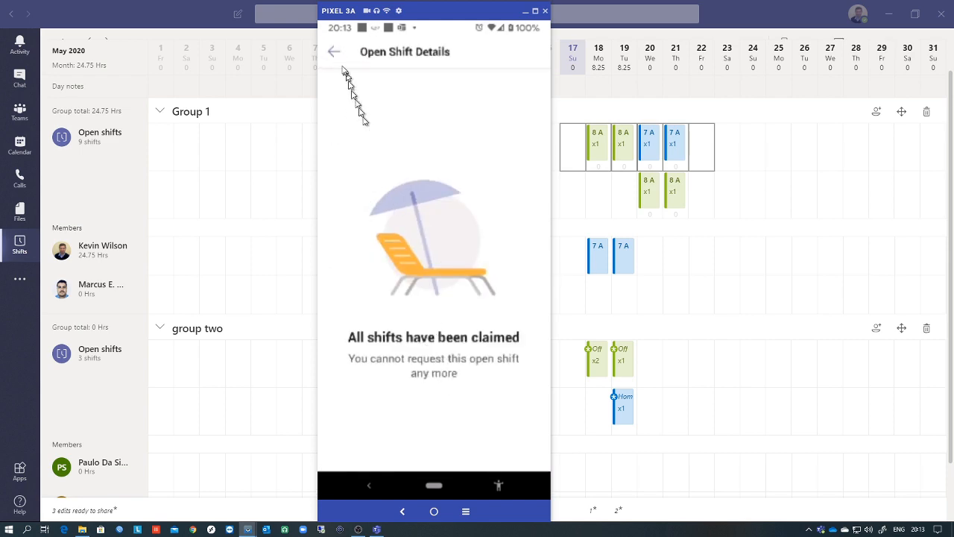
- Return to Your Shifts, switch to the Group IT team, and show its Time clock
{"action": "left_click", "coordinate": [334, 54]}
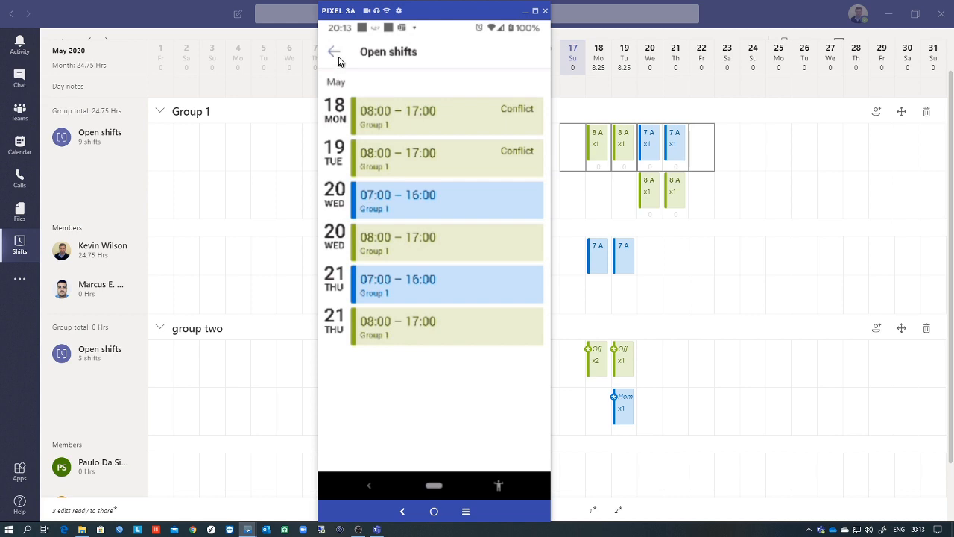
{"action": "left_click", "coordinate": [337, 55]}
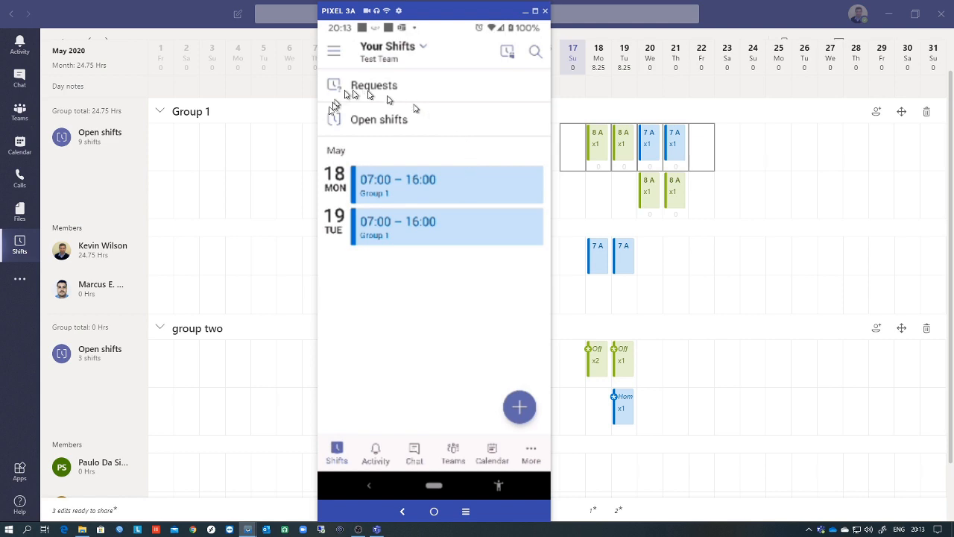
{"action": "left_click", "coordinate": [382, 48]}
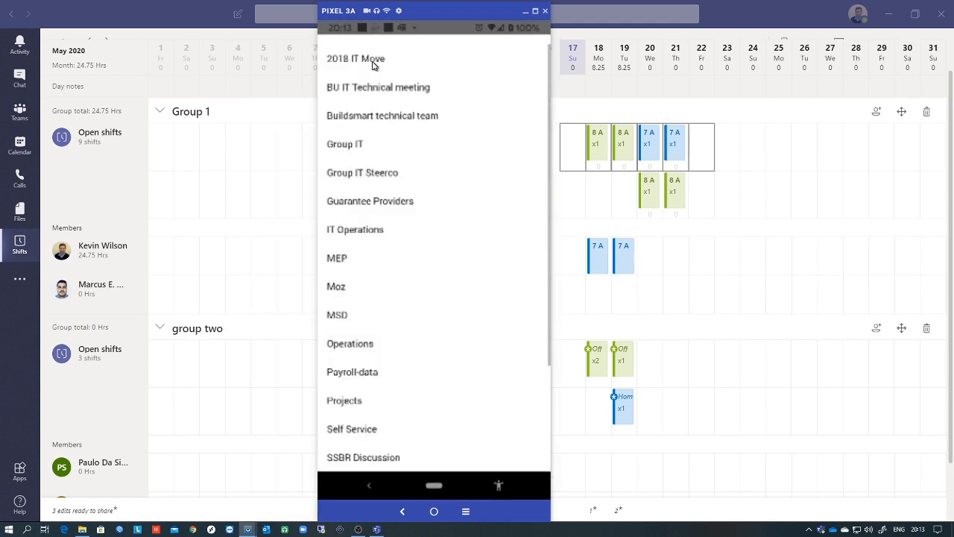
{"action": "left_click", "coordinate": [357, 146]}
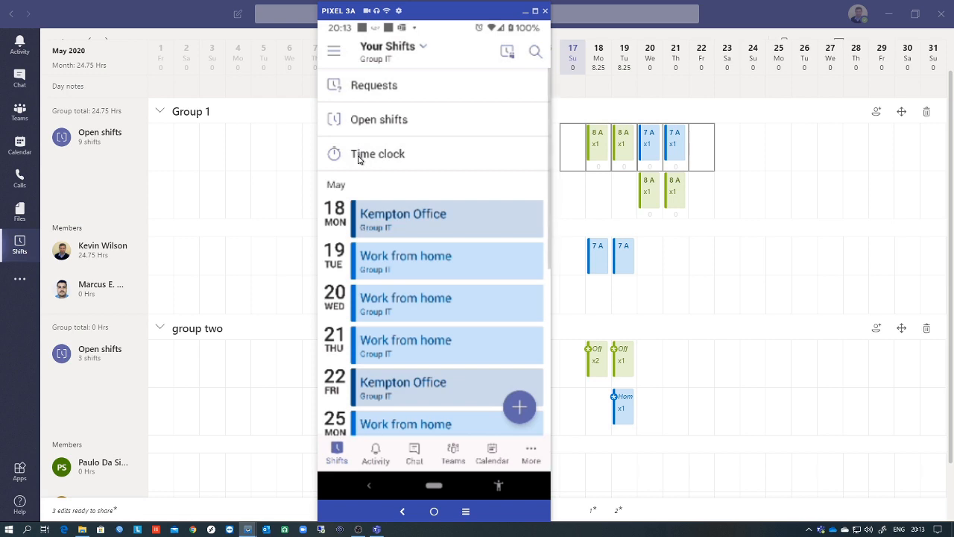
{"action": "left_click", "coordinate": [357, 157]}
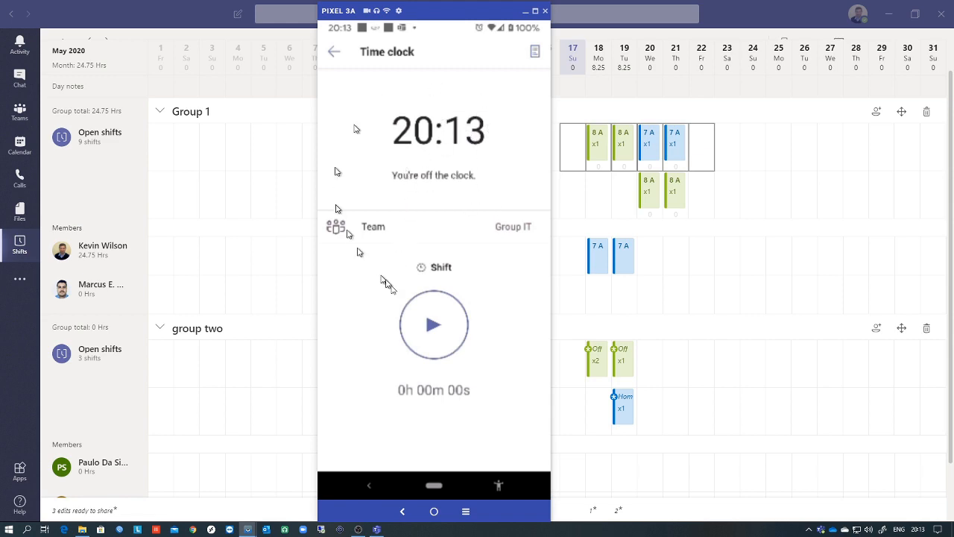
- Clock in to Group IT, start and end a short break, then clock out
{"action": "left_click", "coordinate": [432, 326]}
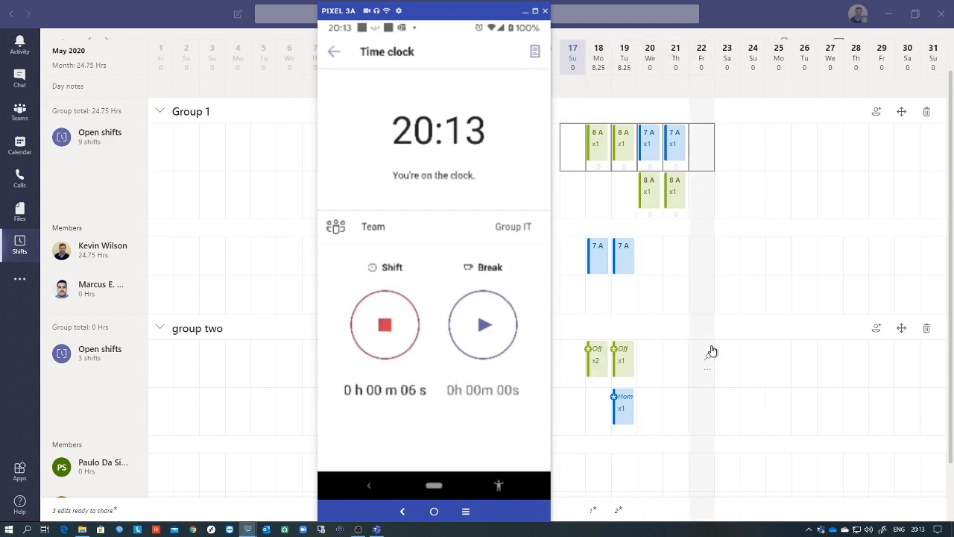
{"action": "left_click", "coordinate": [484, 325]}
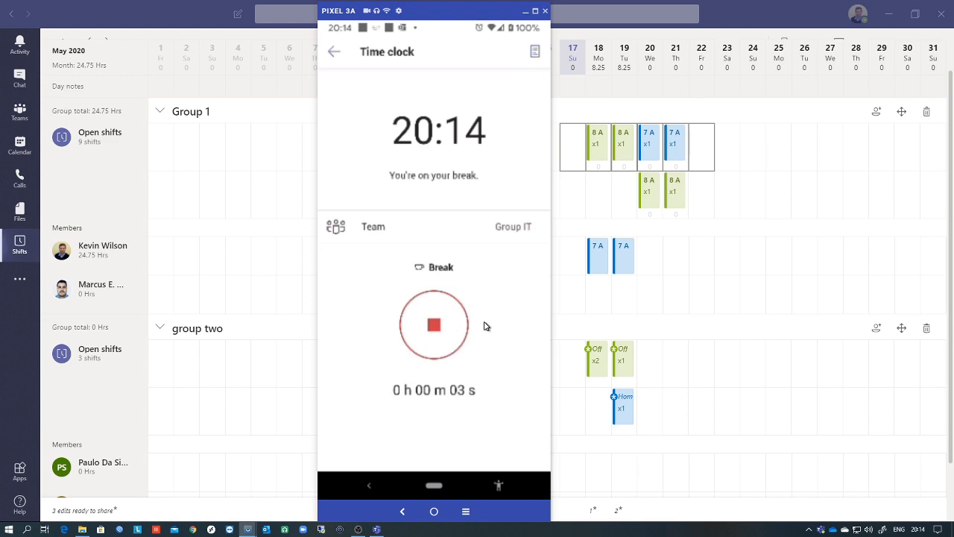
{"action": "left_click", "coordinate": [437, 326]}
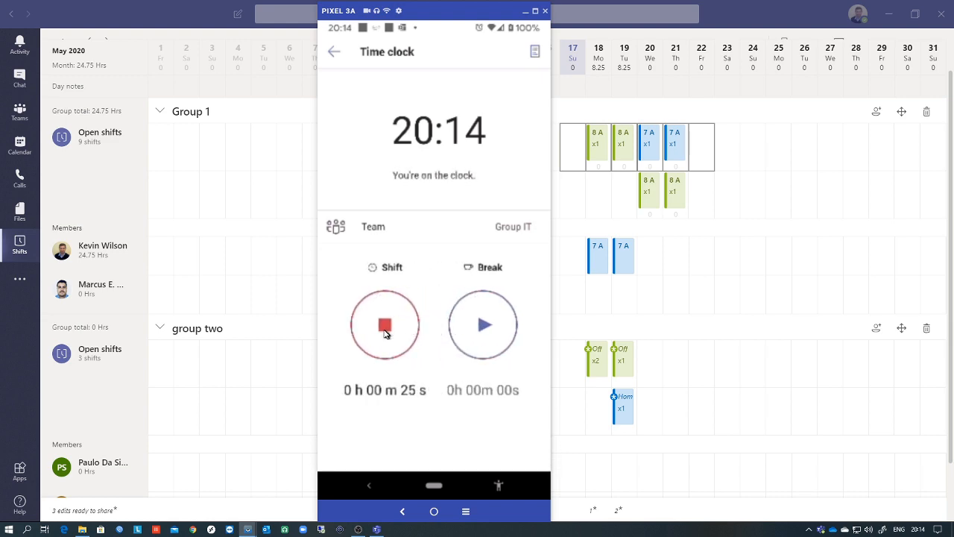
{"action": "left_click", "coordinate": [385, 332]}
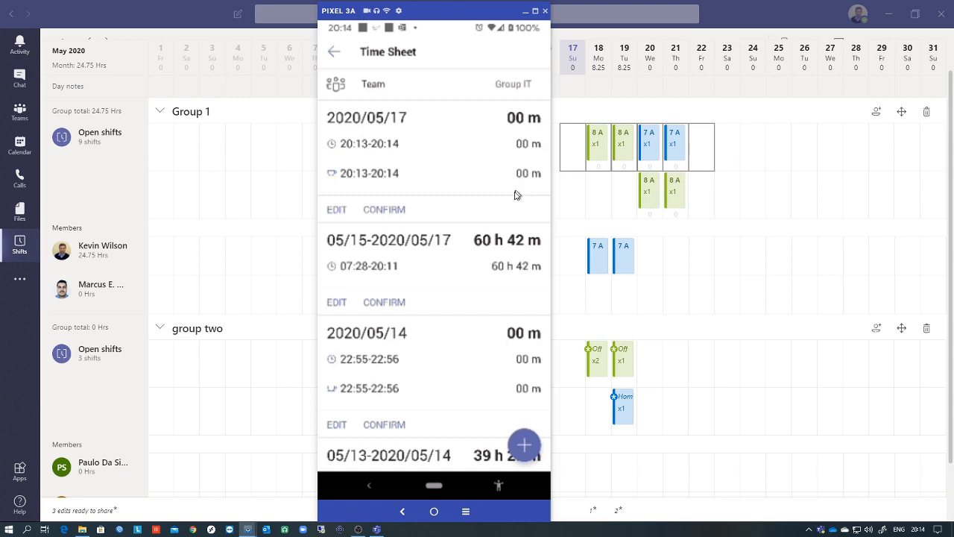
- Scroll through the resulting Time Sheet entries and return to the time clock
{"action": "scroll", "coordinate": [440, 264], "scroll_direction": "down", "scroll_amount": 5}
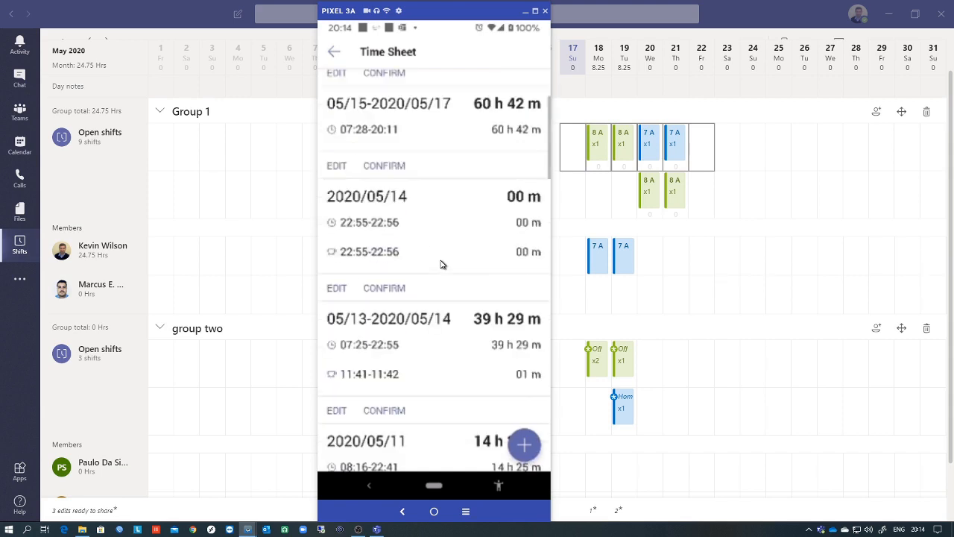
{"action": "scroll", "coordinate": [440, 263], "scroll_direction": "down", "scroll_amount": 4}
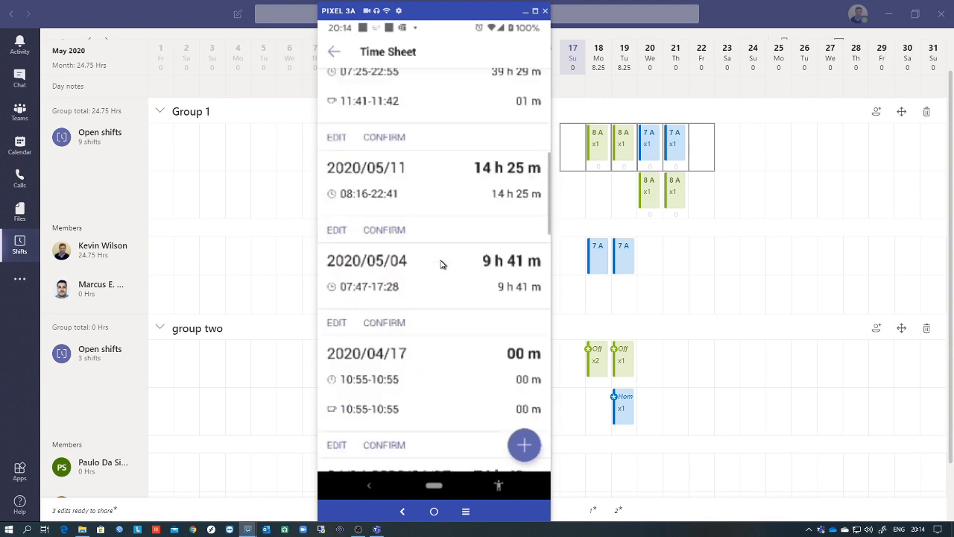
{"action": "scroll", "coordinate": [439, 264], "scroll_direction": "up", "scroll_amount": 1}
{"action": "scroll", "coordinate": [441, 264], "scroll_direction": "up", "scroll_amount": 8}
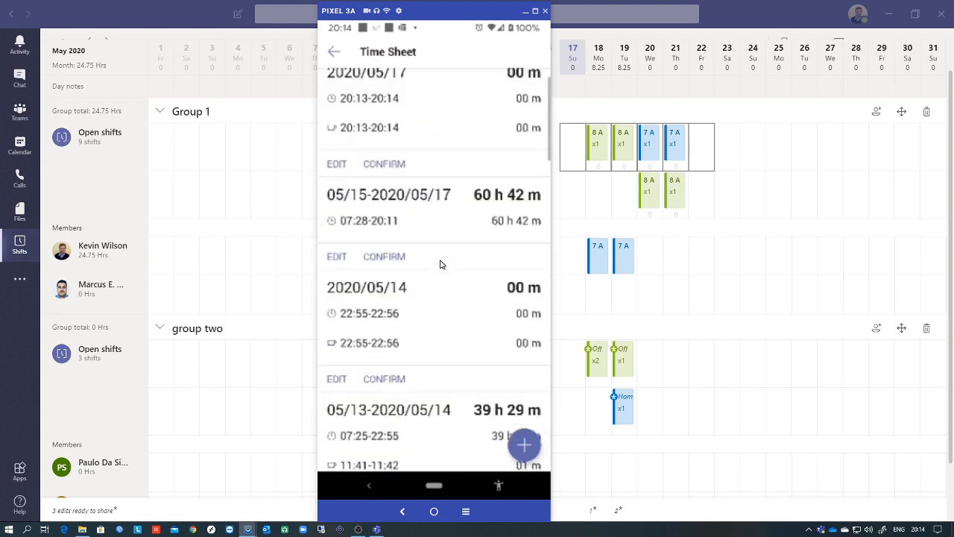
{"action": "left_click", "coordinate": [333, 53]}
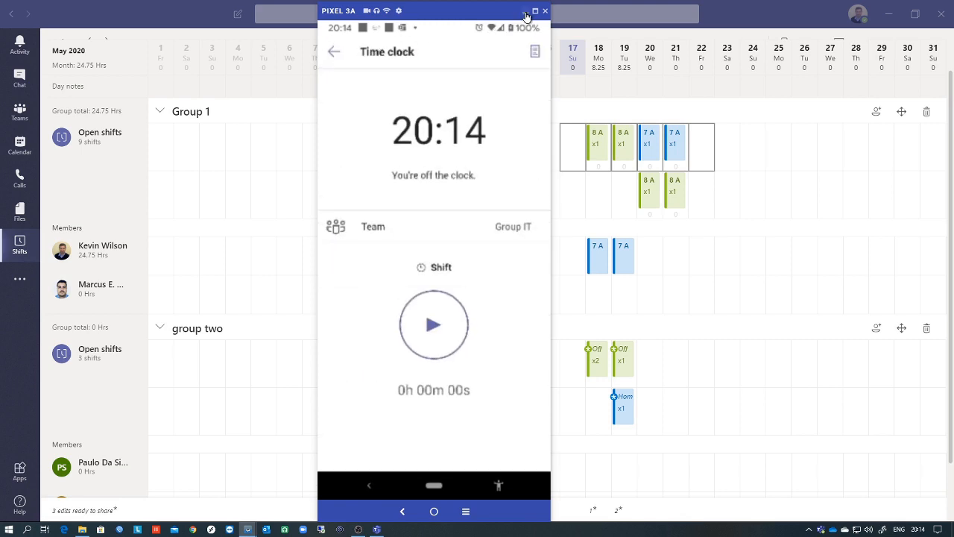
- Switch the phone back to Test Team and minimize the Pixel 3A emulator to reveal the schedule
{"action": "left_click", "coordinate": [333, 52]}
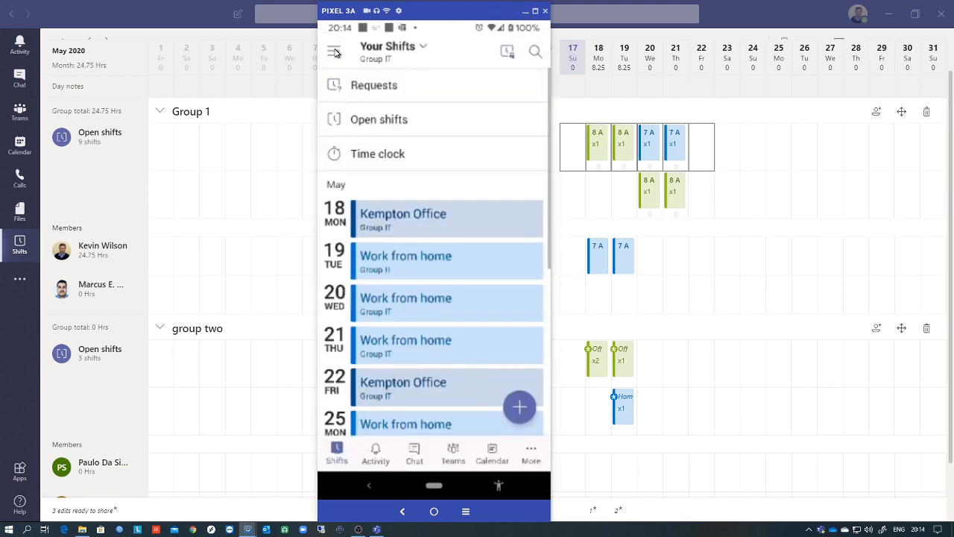
{"action": "left_click", "coordinate": [387, 58]}
{"action": "scroll", "coordinate": [375, 376], "scroll_direction": "down", "scroll_amount": 3}
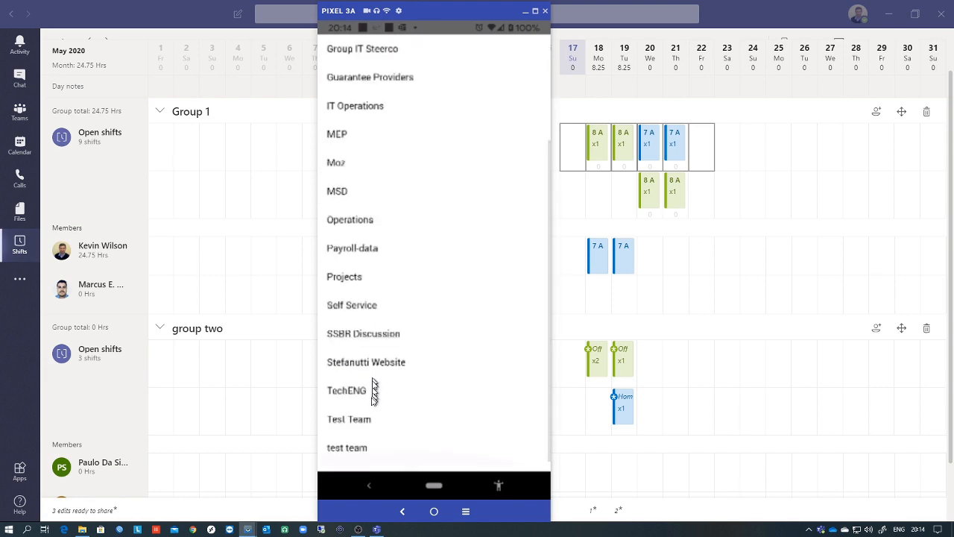
{"action": "left_click", "coordinate": [368, 420]}
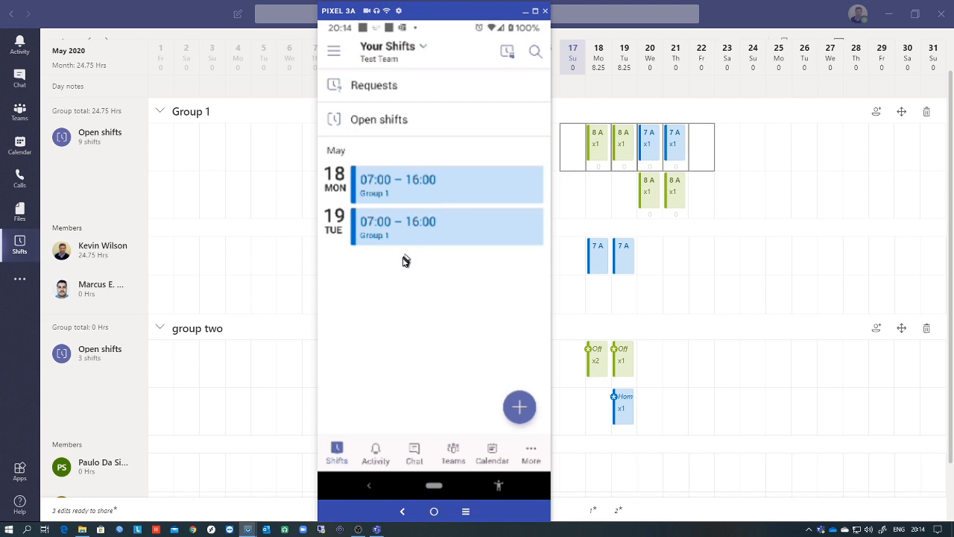
{"action": "left_click", "coordinate": [525, 12]}
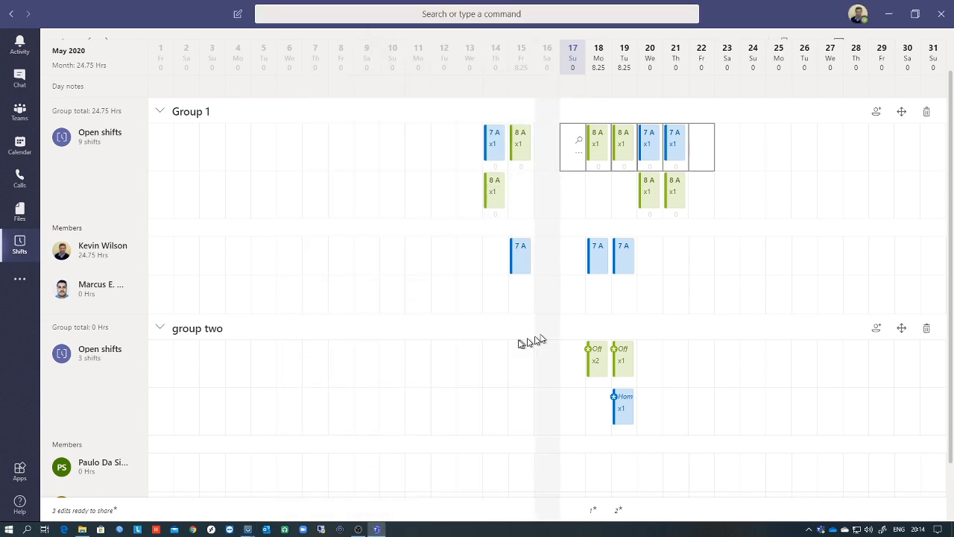
- Share the May 1–31 schedule edits with 'Your entire team'
{"action": "scroll", "coordinate": [511, 347], "scroll_direction": "up", "scroll_amount": 1}
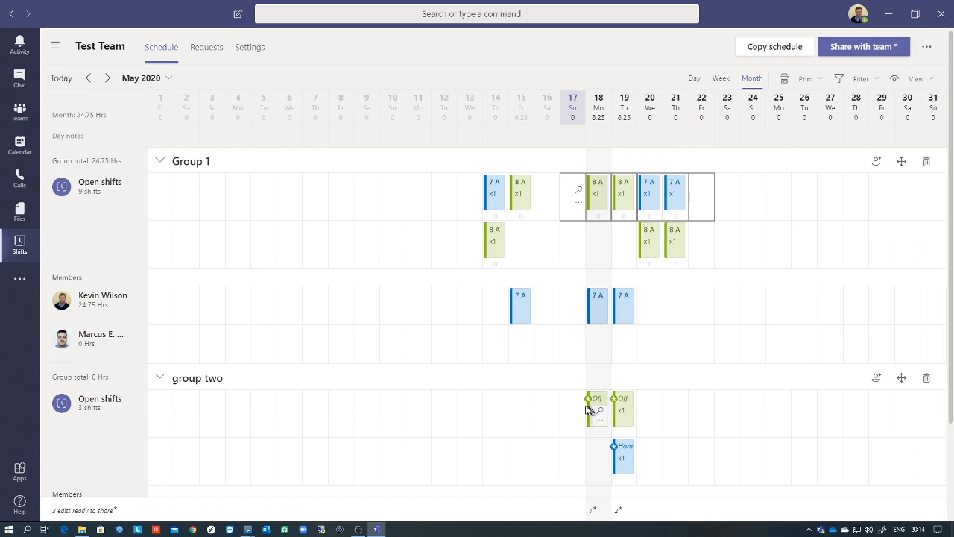
{"action": "left_click", "coordinate": [851, 47]}
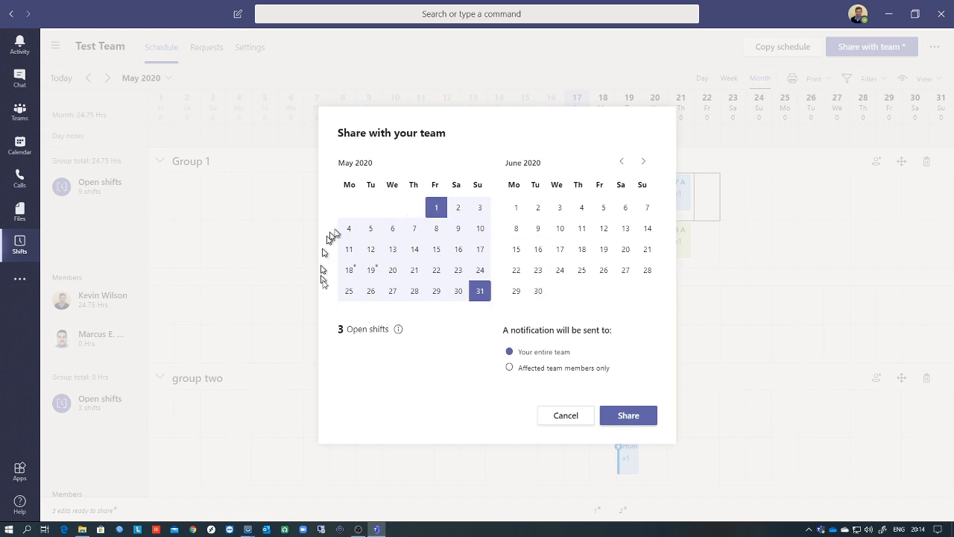
{"action": "left_click", "coordinate": [622, 414]}
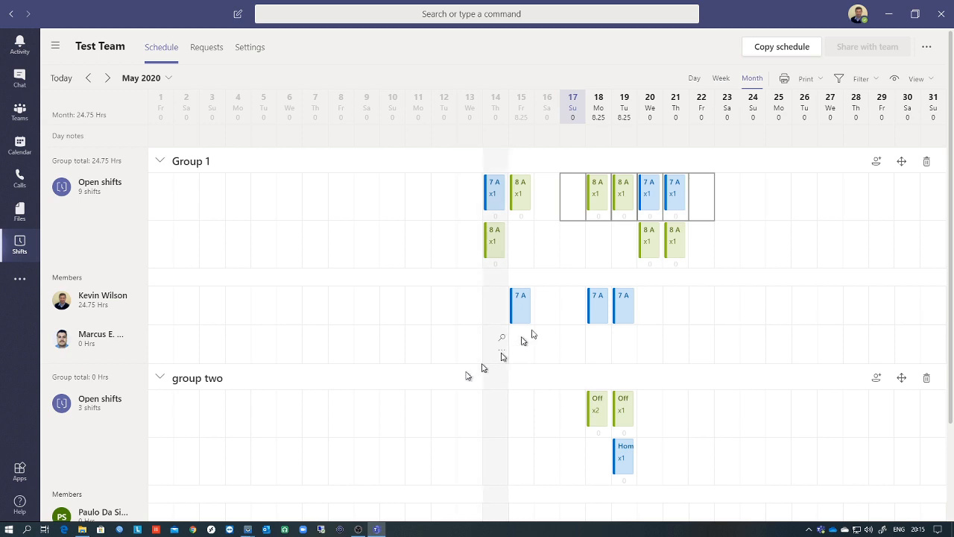
- Export the May 1–31, 2020 schedule with default options to ScheduleData 2020-05-01 to 2020-05-31.xlsx
{"action": "left_click", "coordinate": [926, 50]}
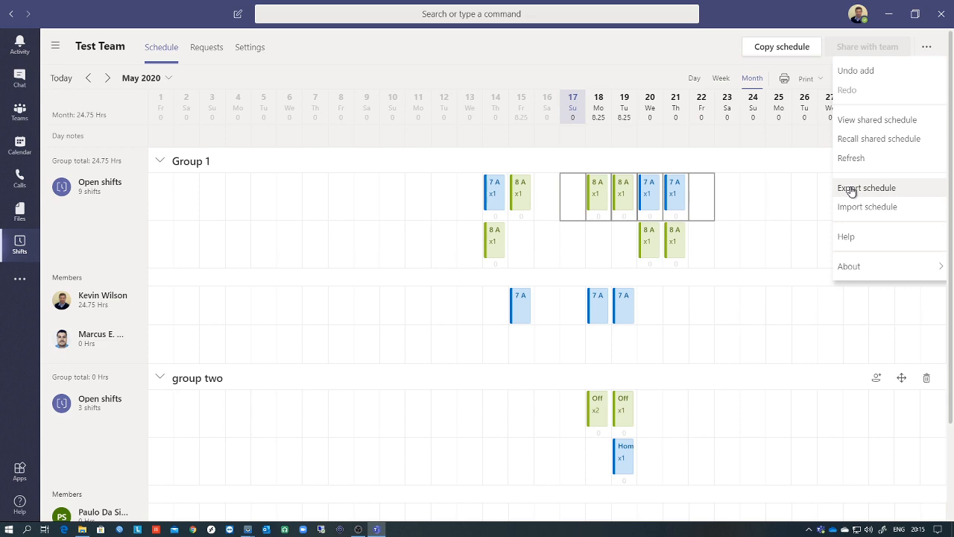
{"action": "left_click", "coordinate": [864, 188]}
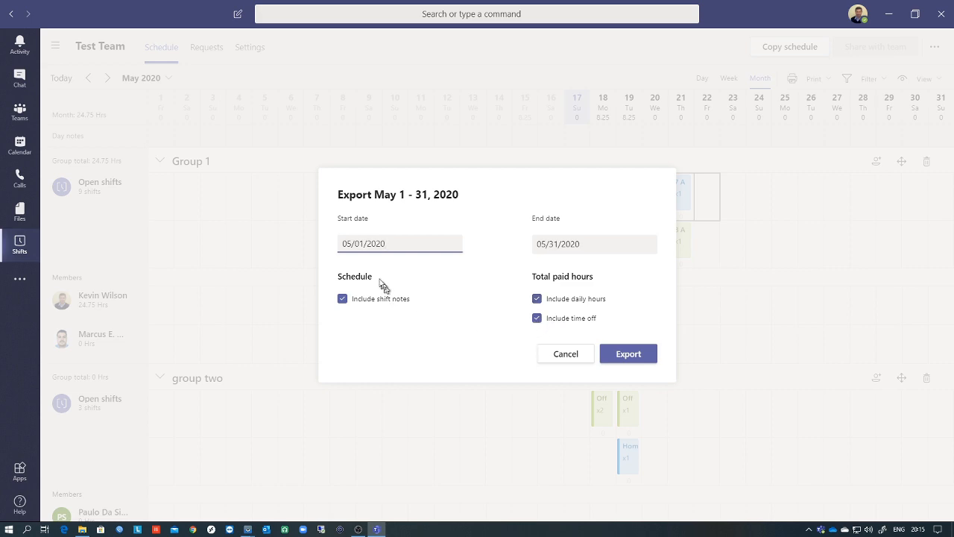
{"action": "left_click", "coordinate": [629, 354]}
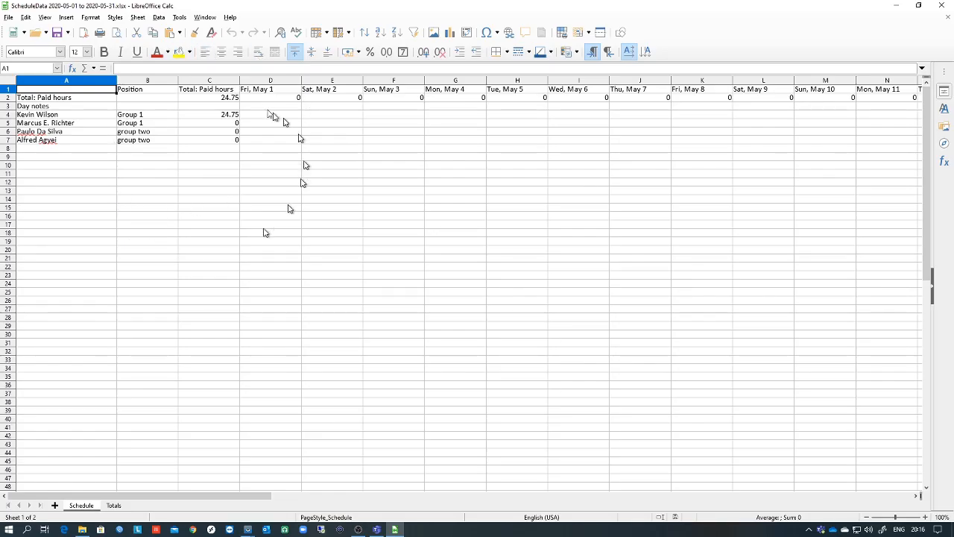
- Compare the exported Totals and Schedule sheets, then close Calc and the Downloads window
{"action": "left_click", "coordinate": [114, 507]}
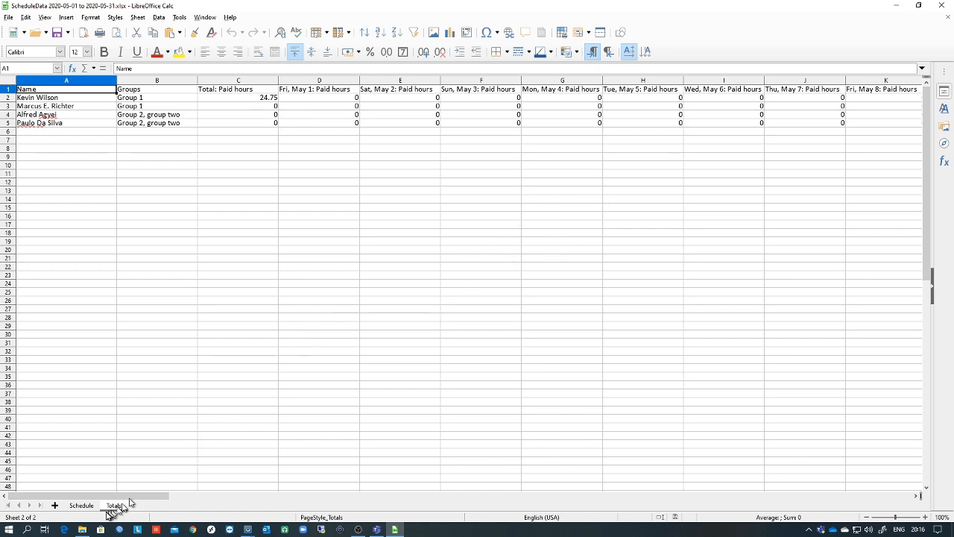
{"action": "left_click", "coordinate": [84, 506]}
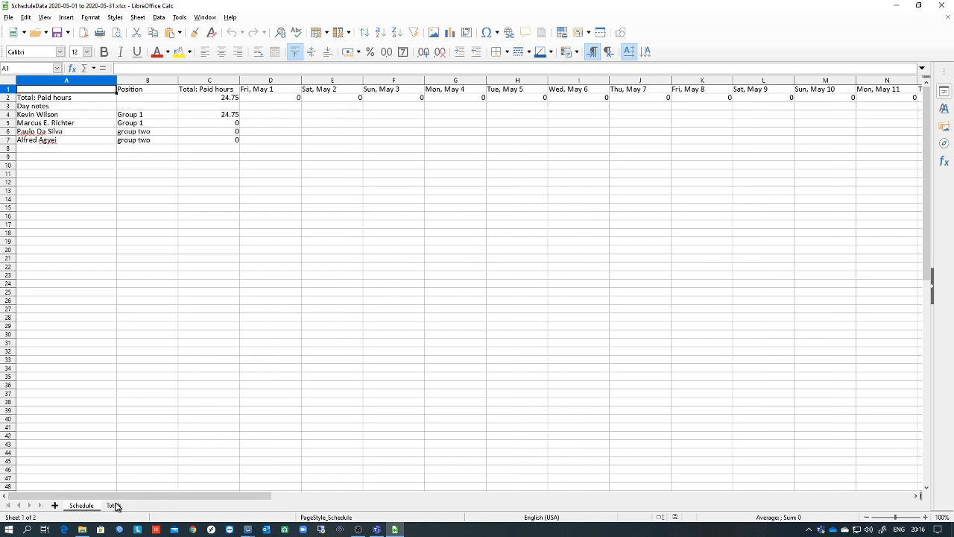
{"action": "left_click", "coordinate": [113, 505]}
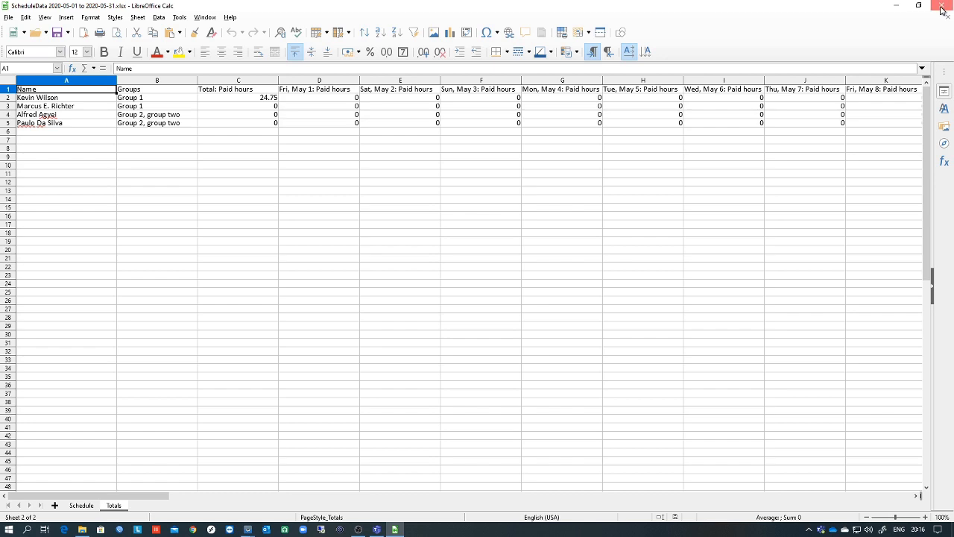
{"action": "left_click", "coordinate": [941, 9]}
{"action": "left_click", "coordinate": [941, 9]}
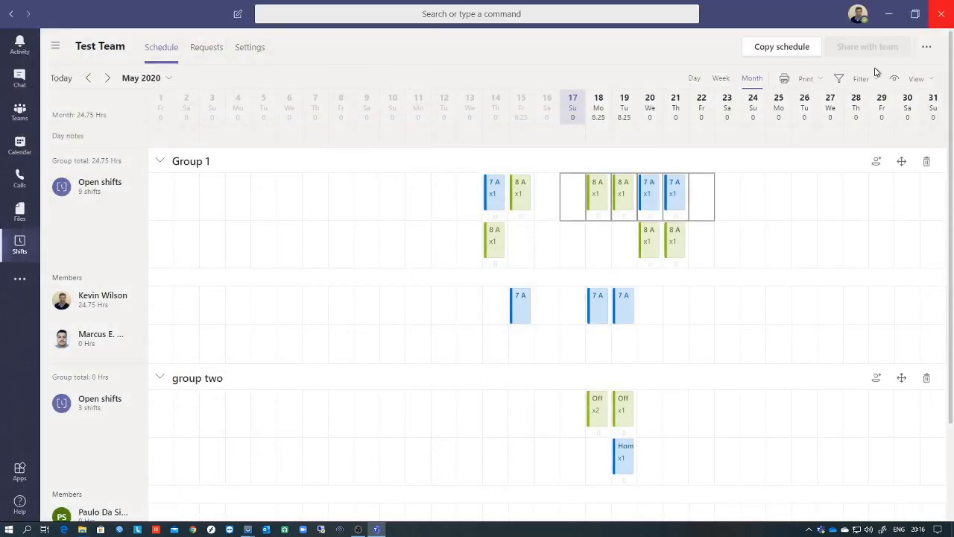
- Open the Shifts Settings tab and scroll down to the Time clock section
{"action": "left_click", "coordinate": [248, 49]}
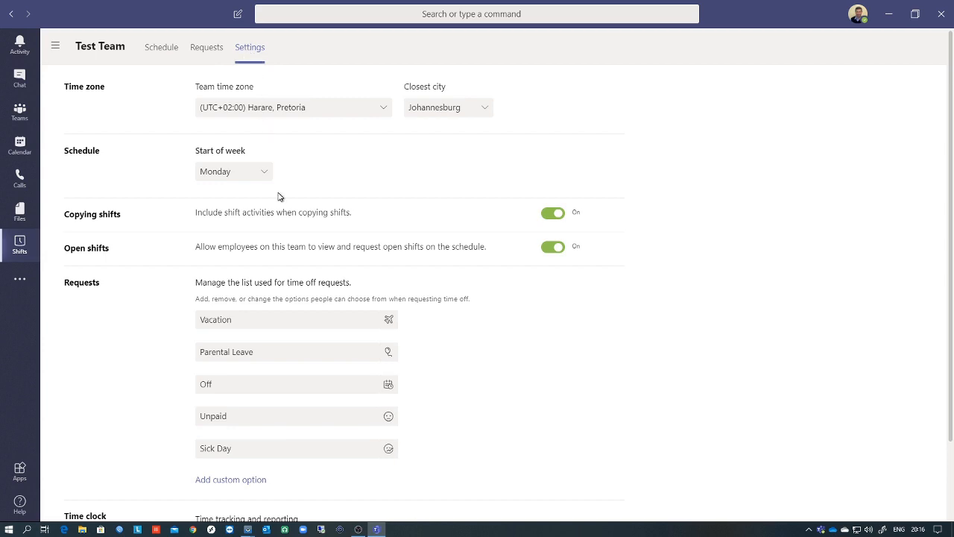
{"action": "scroll", "coordinate": [280, 195], "scroll_direction": "down", "scroll_amount": 1}
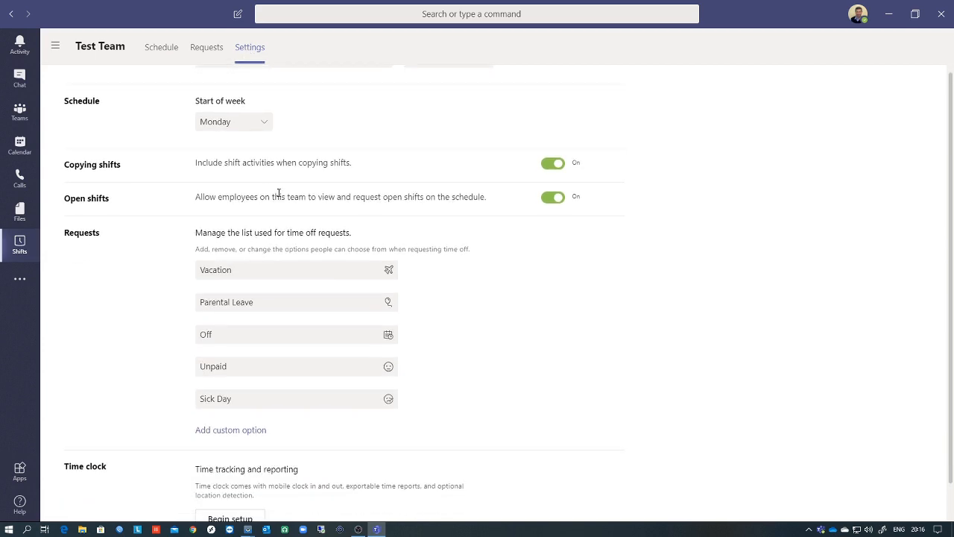
{"action": "scroll", "coordinate": [280, 194], "scroll_direction": "down", "scroll_amount": 1}
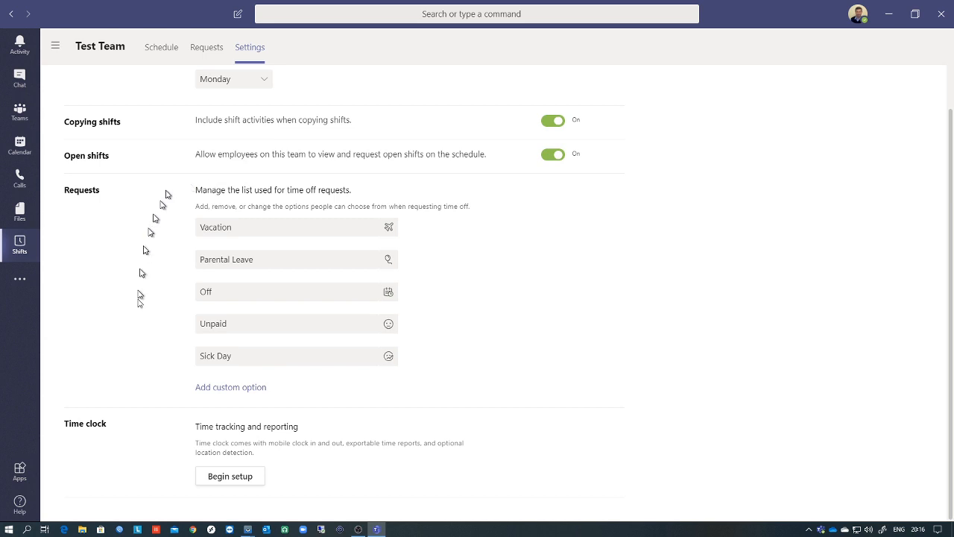
{"action": "mouse_move", "coordinate": [210, 226]}
{"action": "mouse_move", "coordinate": [216, 260]}
{"action": "mouse_move", "coordinate": [214, 293]}
- Turn on the team's time clock with location detection included and no coordinates entered
{"action": "left_click", "coordinate": [251, 476]}
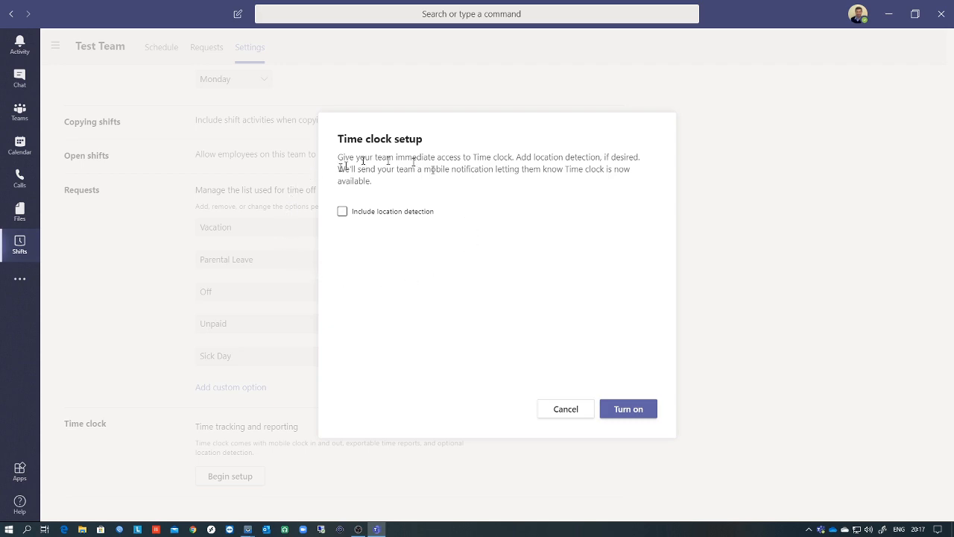
{"action": "left_click", "coordinate": [342, 213]}
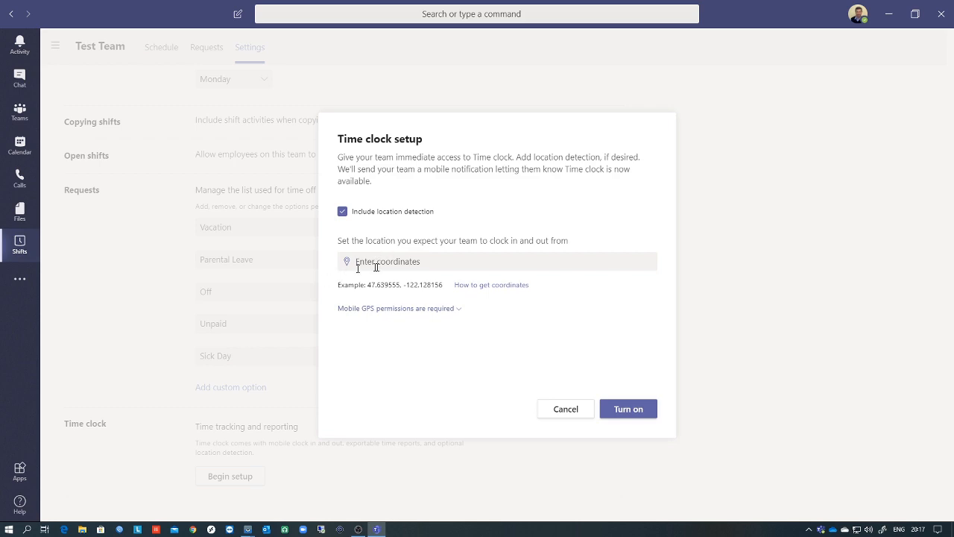
{"action": "left_click", "coordinate": [394, 310]}
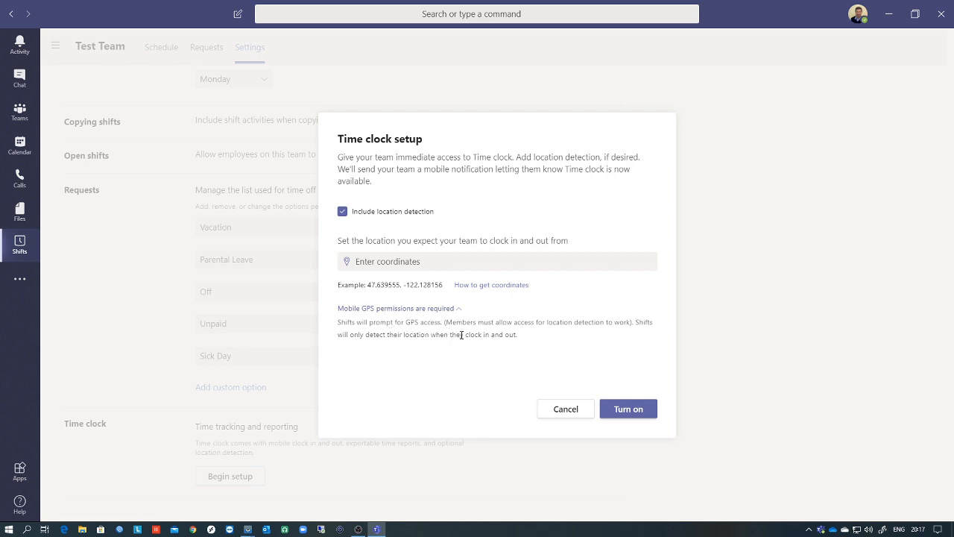
{"action": "left_click_drag", "start_coordinate": [462, 334], "coordinate": [524, 340]}
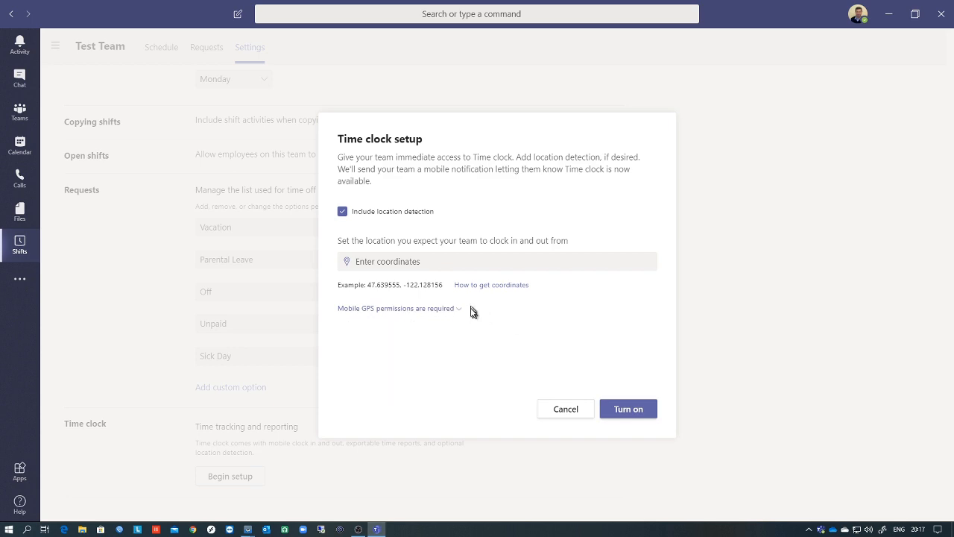
{"action": "left_click", "coordinate": [488, 287]}
{"action": "left_click", "coordinate": [415, 261]}
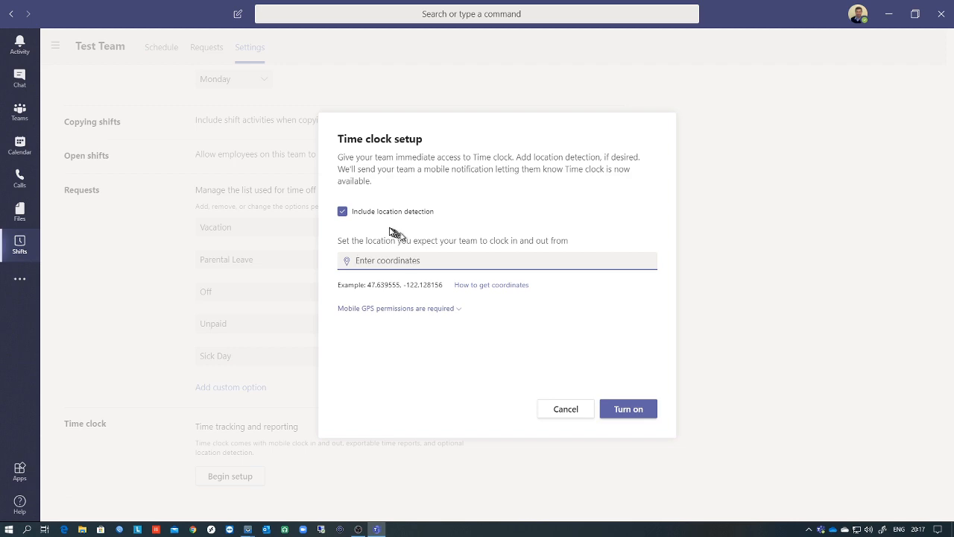
{"action": "left_click", "coordinate": [343, 213]}
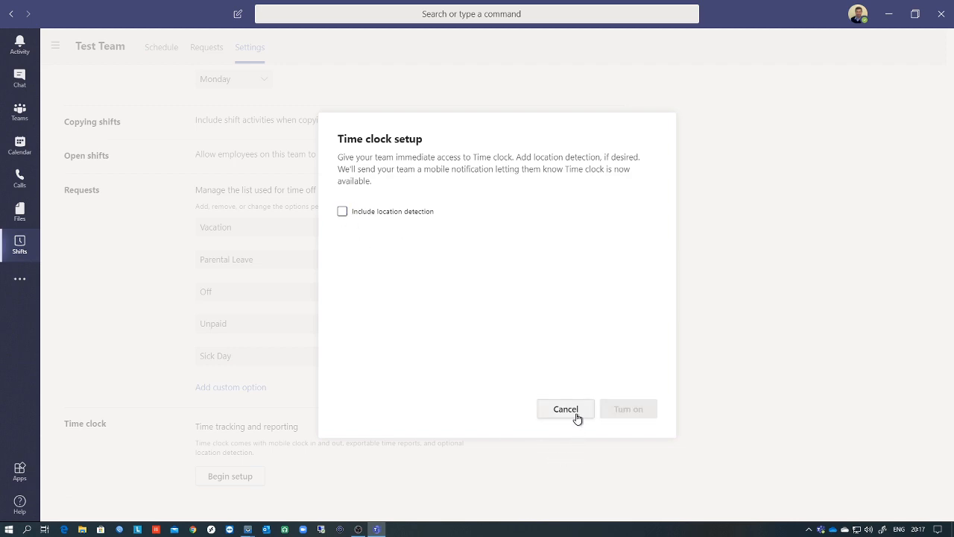
{"action": "left_click", "coordinate": [392, 212]}
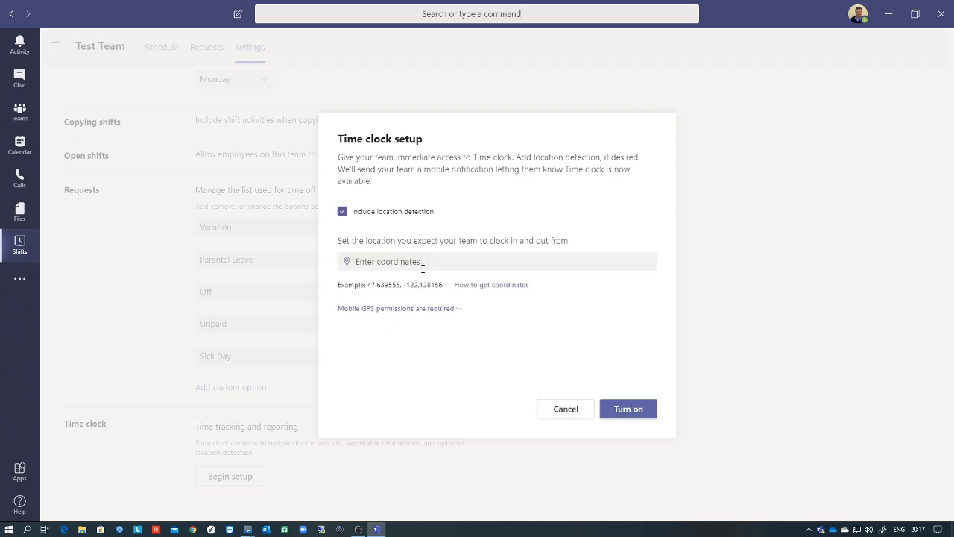
{"action": "left_click", "coordinate": [628, 409]}
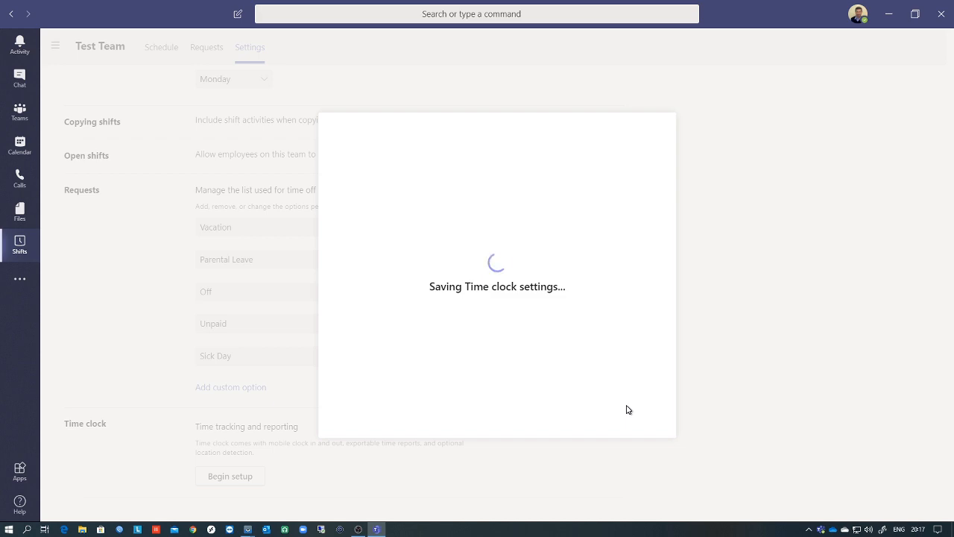
- Export the time clock report from Time reporting in the team's Settings
{"action": "scroll", "coordinate": [352, 404], "scroll_direction": "down", "scroll_amount": 2}
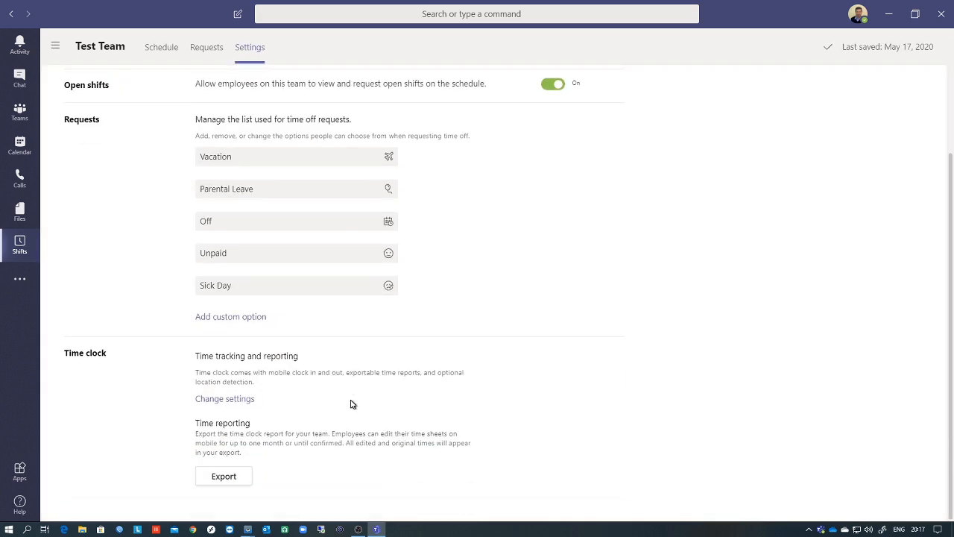
{"action": "left_click", "coordinate": [224, 477]}
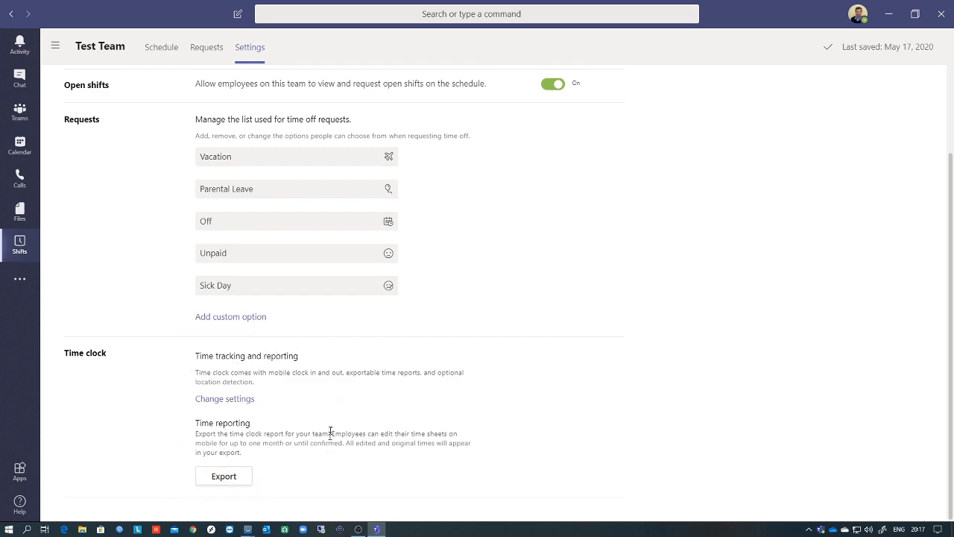
{"action": "scroll", "coordinate": [302, 380], "scroll_direction": "up", "scroll_amount": 3}
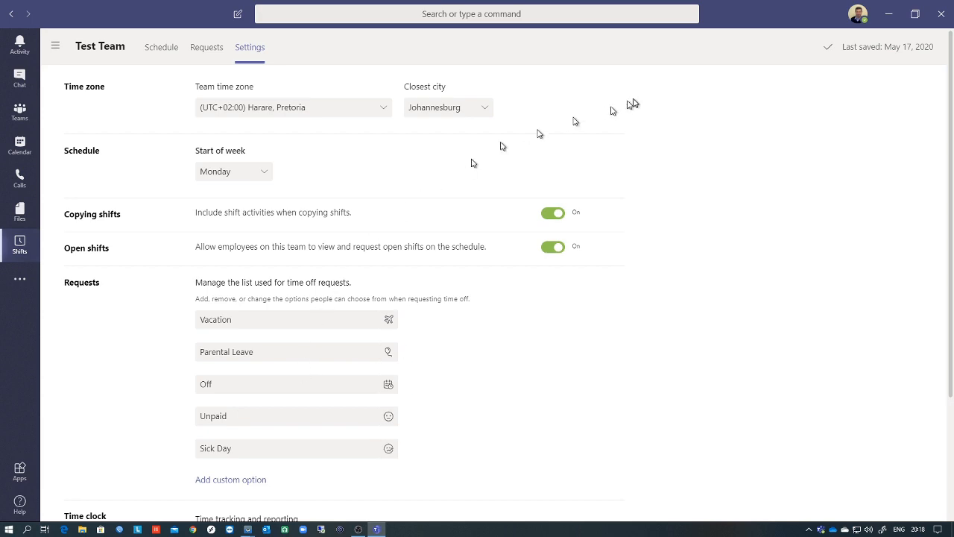
- Confirm the three approved shift requests (latest May 19, 7 AM–4 PM), then go back to Schedule
{"action": "left_click", "coordinate": [210, 50]}
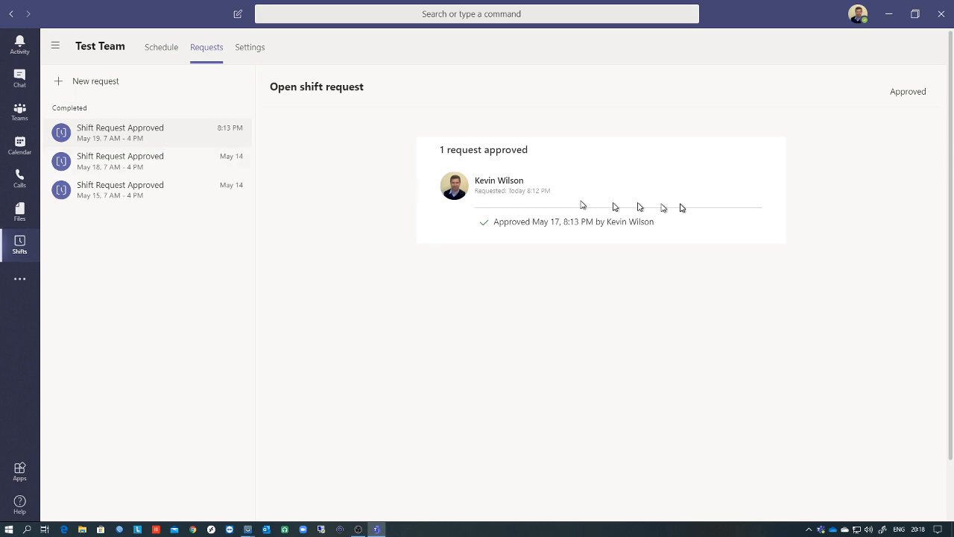
{"action": "left_click", "coordinate": [163, 49]}
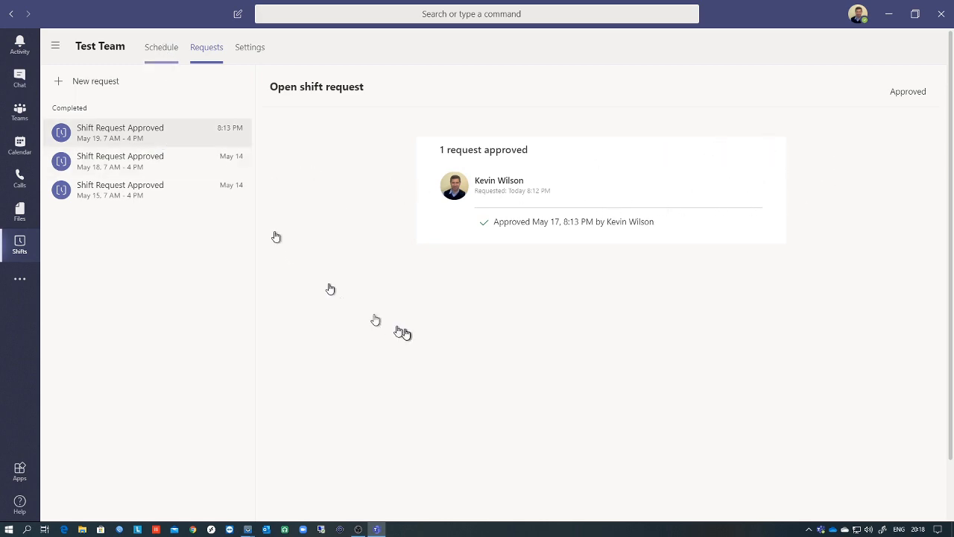